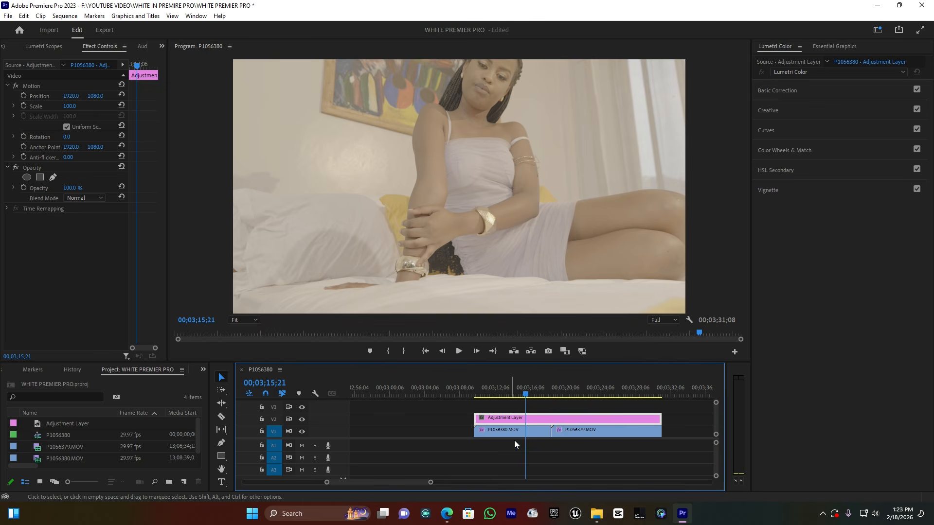
Step: Move the playhead to 00;03;16;22 on the first clip and choose the Color workspace
left_click(521, 395)
left_click_drag(528, 395, 536, 392)
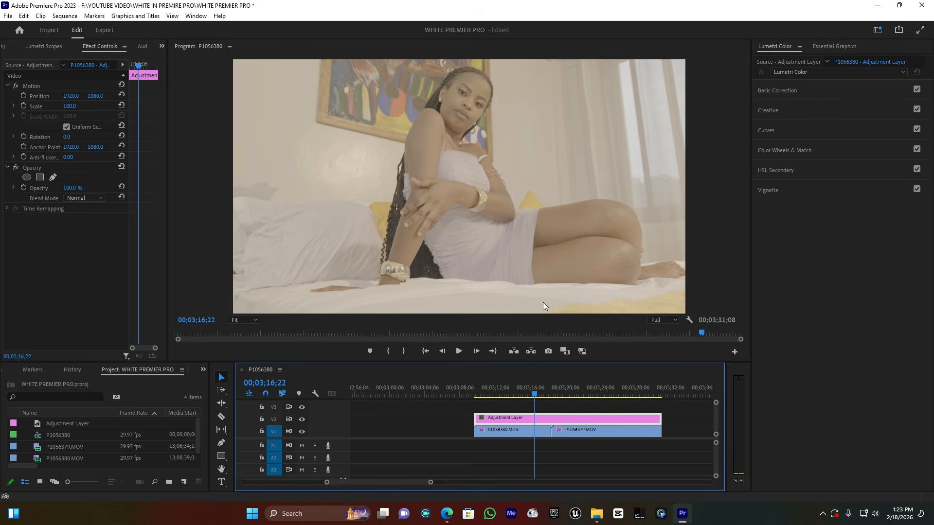
left_click(877, 30)
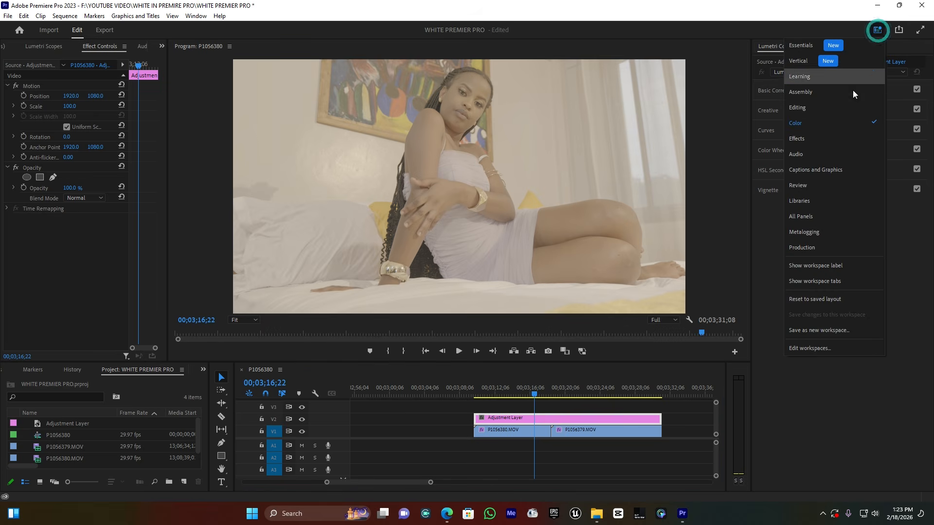
left_click(802, 124)
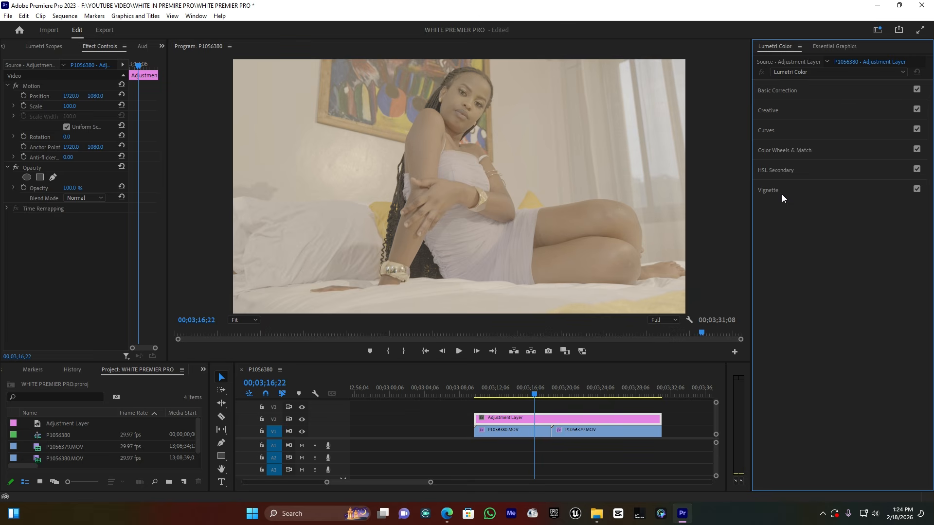
Step: Shape the master RGB curve of the adjustment layer into an S-curve, lowering the shadows and slightly lifting the upper midtones
left_click(765, 130)
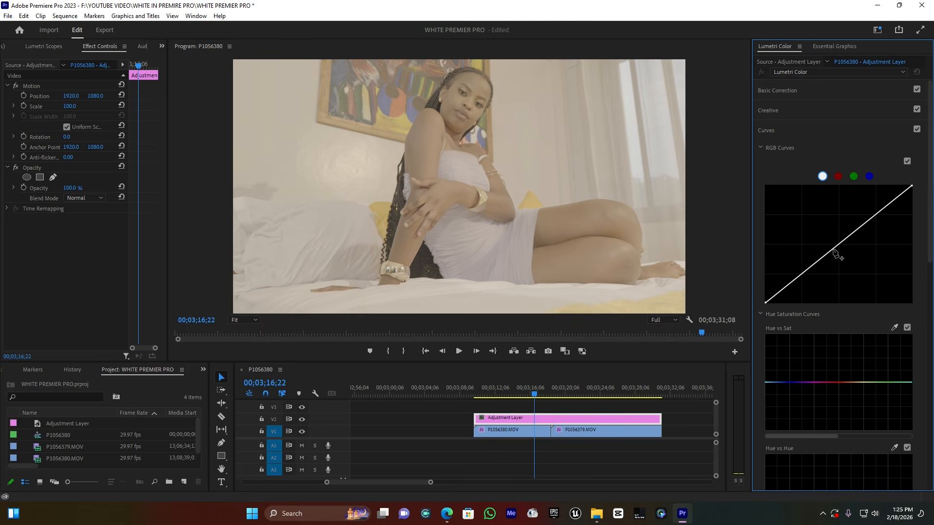
left_click_drag(840, 246, 833, 240)
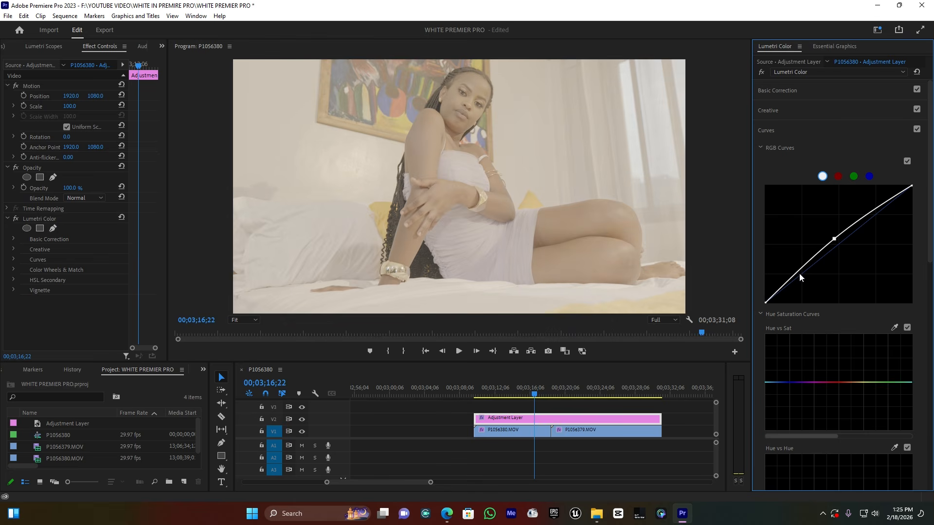
left_click_drag(801, 275, 805, 282)
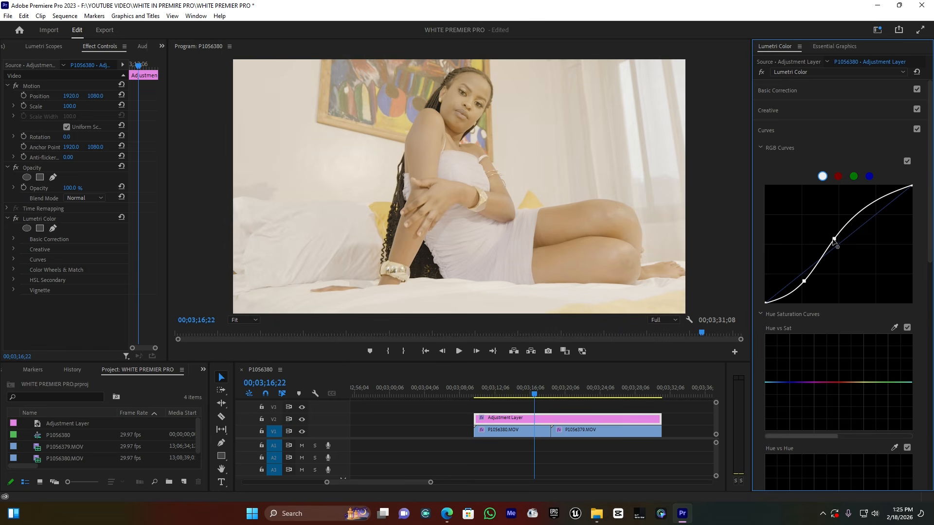
left_click_drag(833, 240, 837, 243)
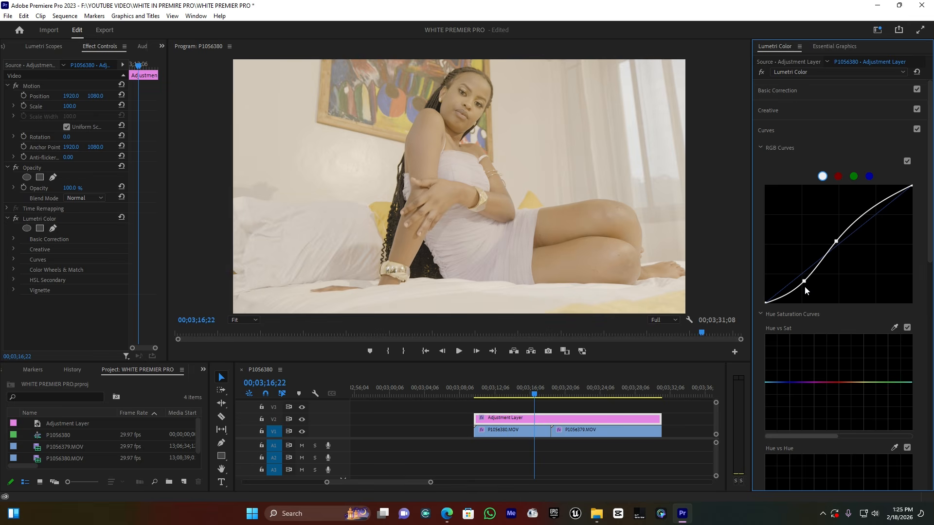
left_click_drag(804, 281, 808, 285)
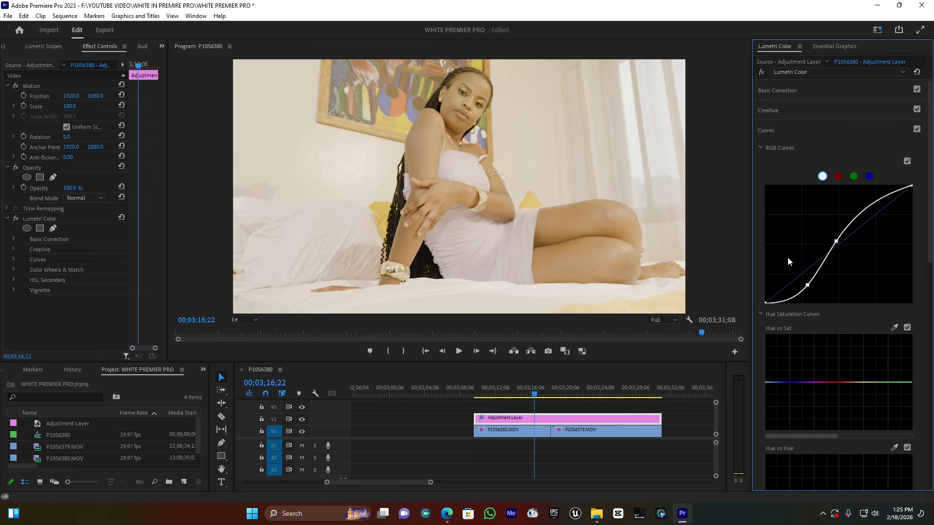
Step: Lift the midpoint of the blue RGB curve slightly and collapse the Curves section
left_click(871, 177)
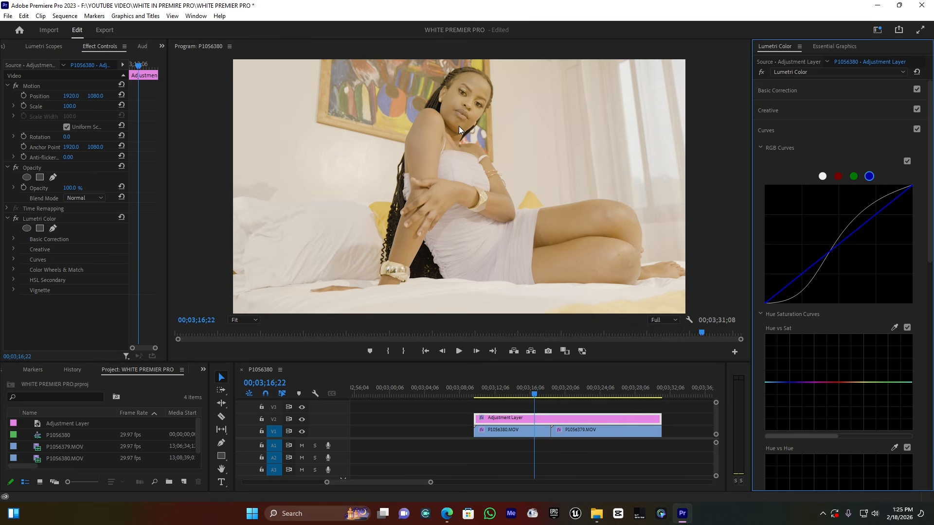
left_click(837, 244)
left_click_drag(837, 245, 835, 242)
left_click(766, 130)
Step: Set Basic Correction Contrast to about 60.4 and Blacks to about -42.6, and check the second clip at 00;03;23;25
left_click(793, 89)
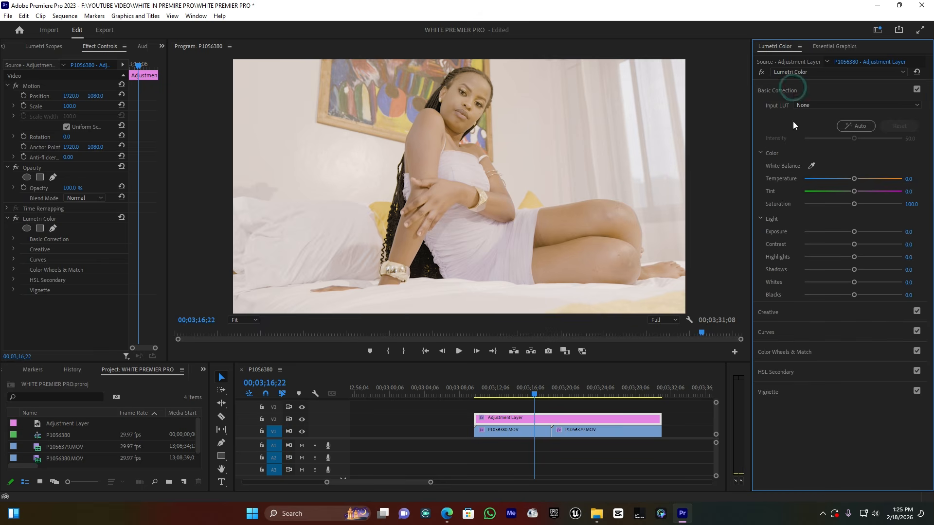
left_click_drag(855, 244, 880, 244)
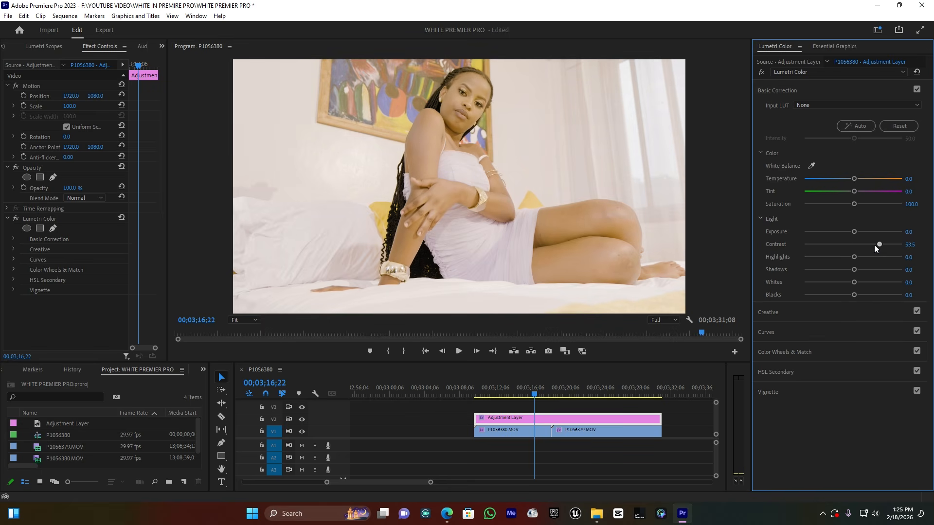
left_click_drag(854, 295, 834, 295)
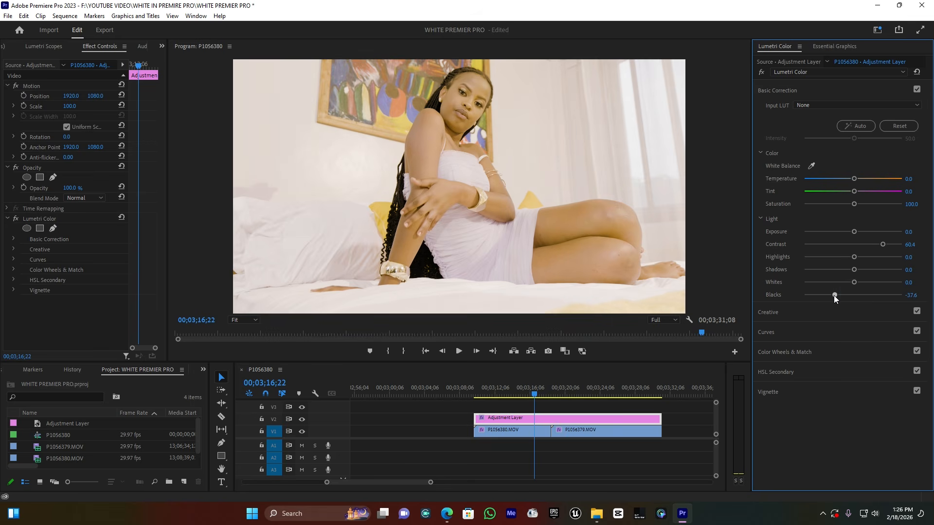
left_click(568, 387)
left_click(597, 392)
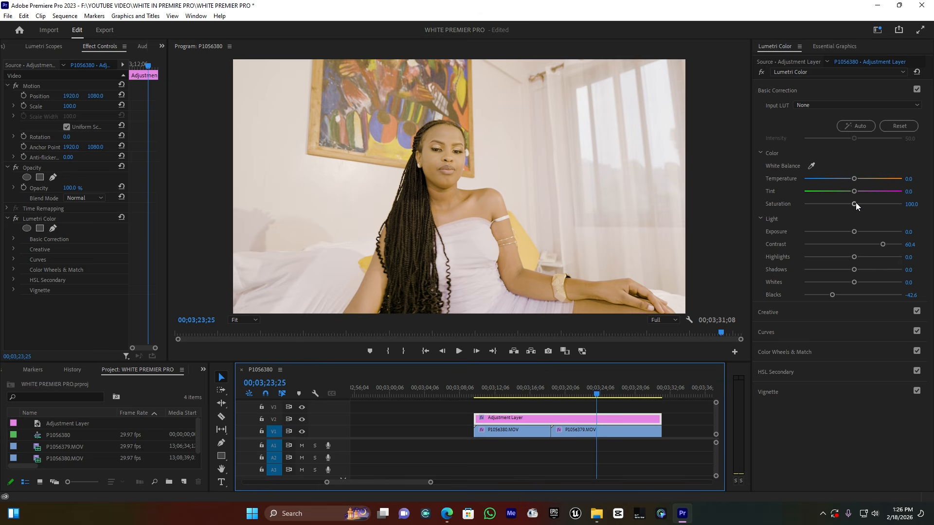
Step: Try raising the Basic Correction Saturation to 173.5 and undo the change
left_click_drag(856, 204, 889, 205)
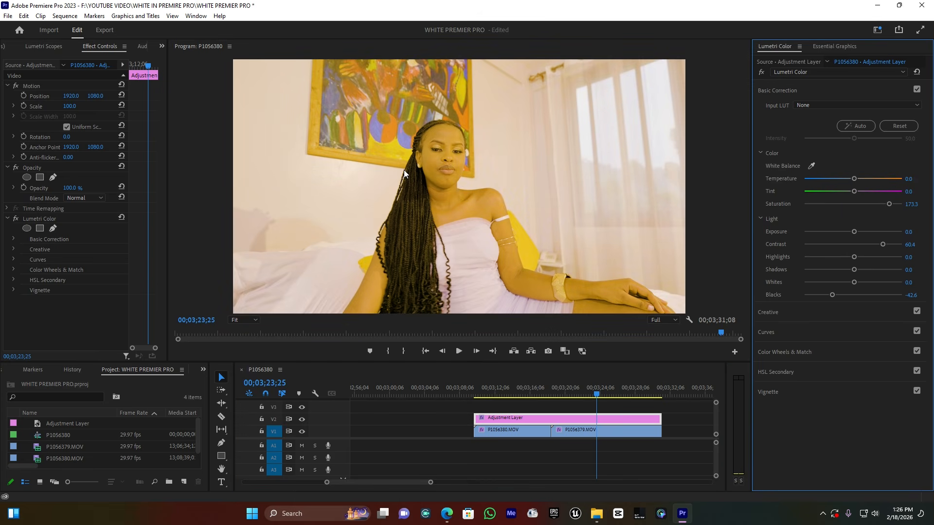
key("ctrl+z")
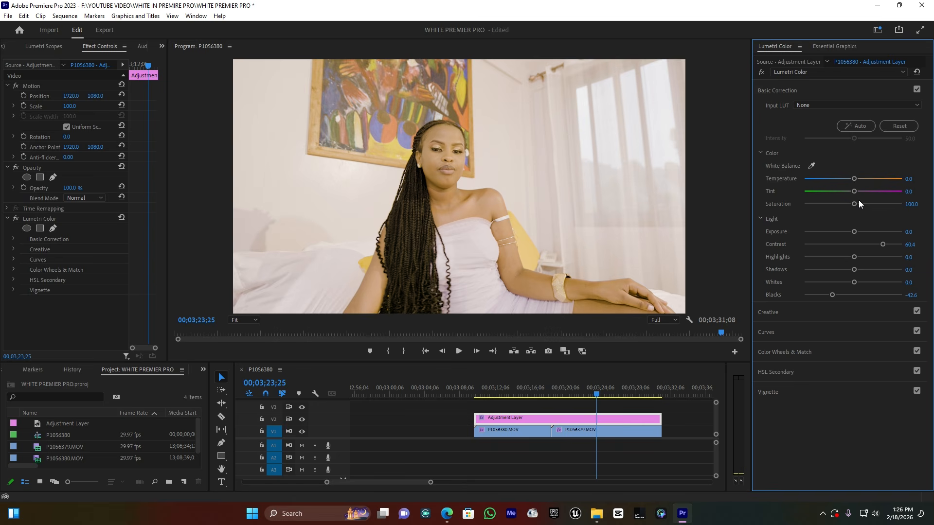
left_click(788, 91)
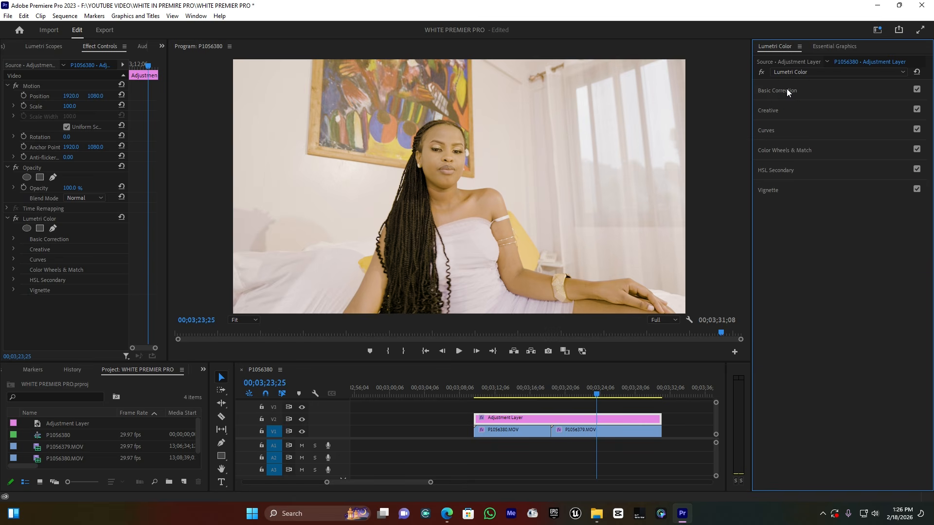
Step: Set Sharpen to about 54.5 and Vibrance to about 51.5 in the Creative adjustments
left_click(777, 111)
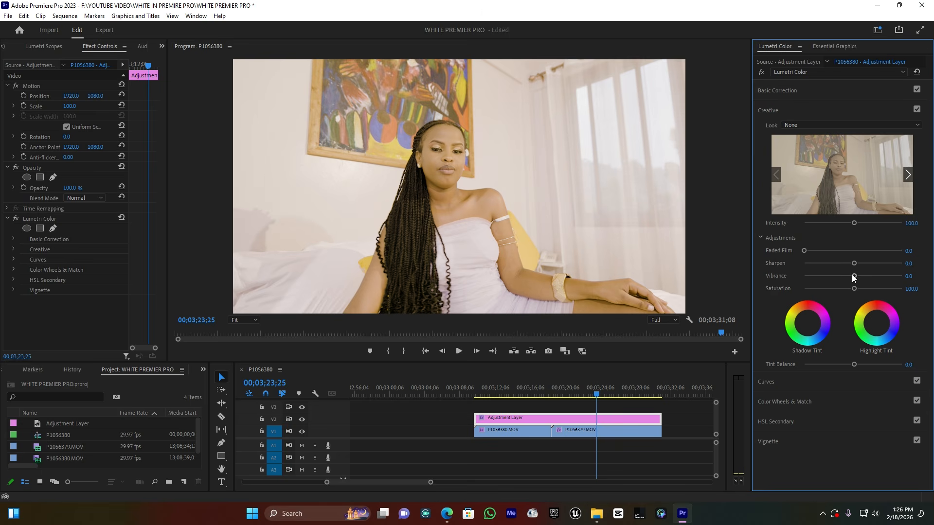
left_click_drag(854, 275, 865, 278)
left_click(247, 320)
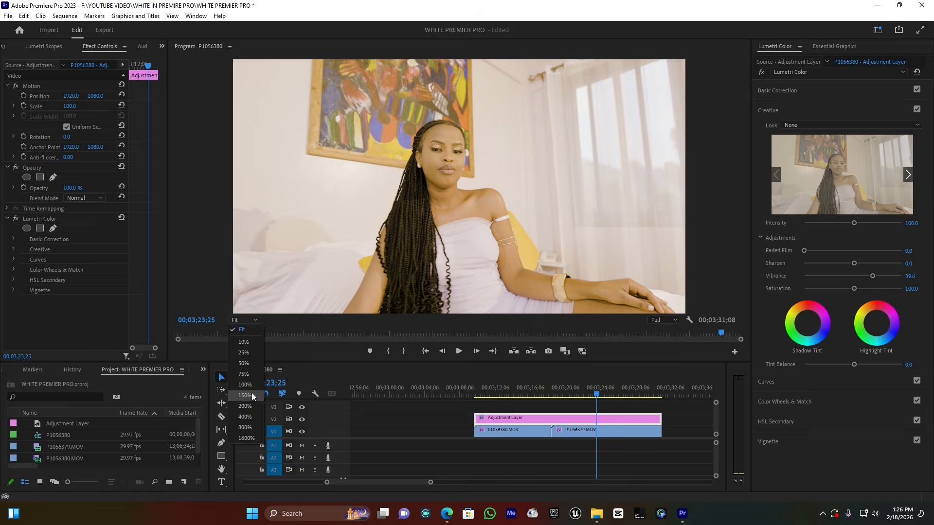
left_click(252, 392)
left_click_drag(859, 263, 879, 262)
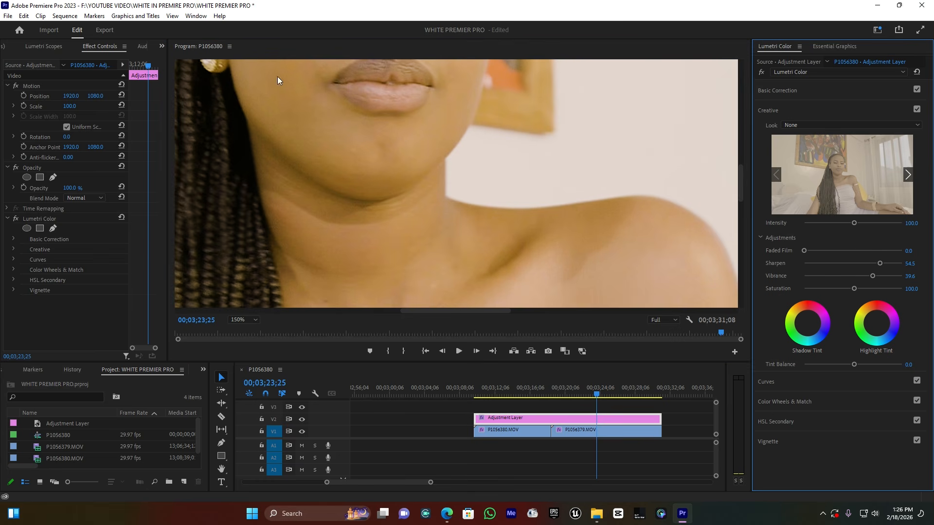
left_click_drag(740, 191, 752, 164)
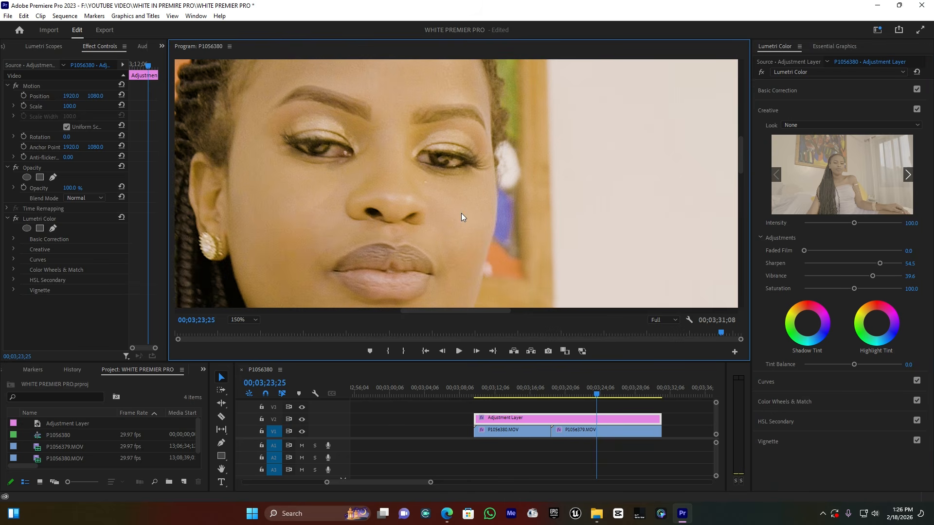
left_click(243, 320)
left_click(250, 332)
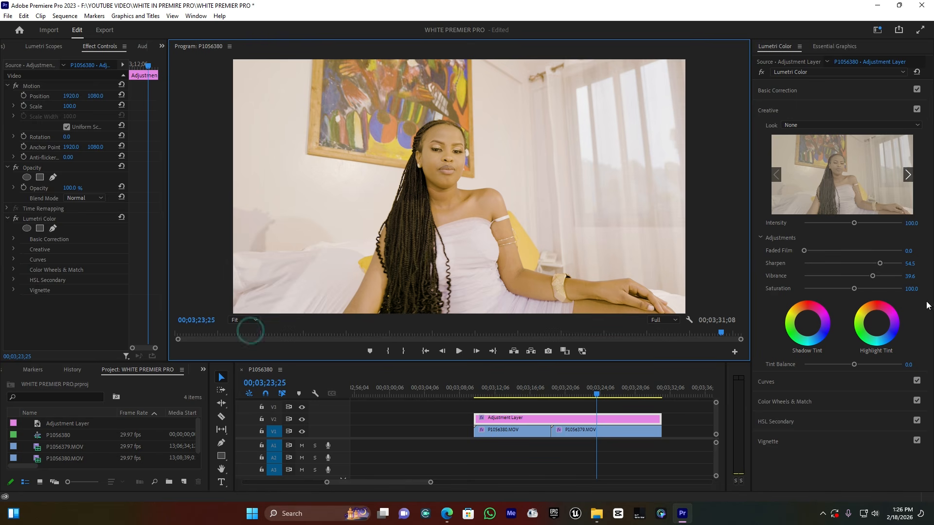
left_click_drag(873, 275, 879, 276)
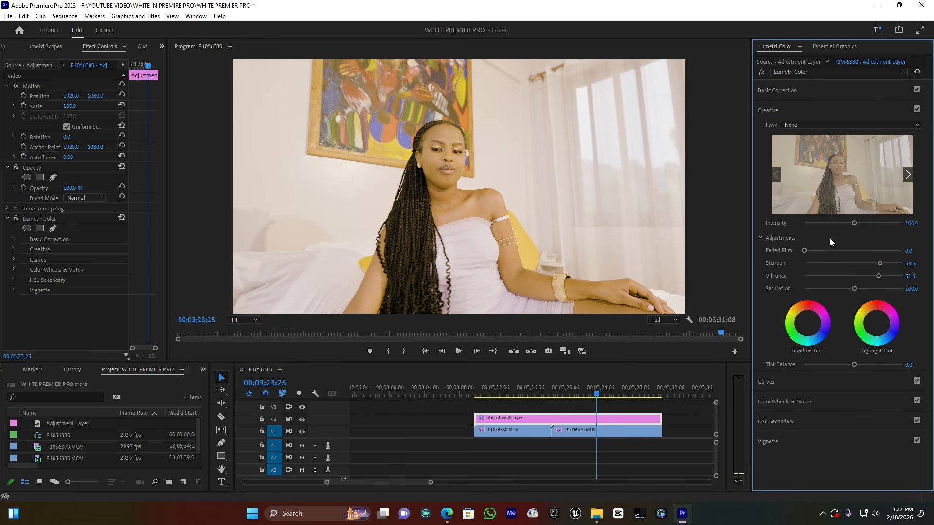
left_click(770, 111)
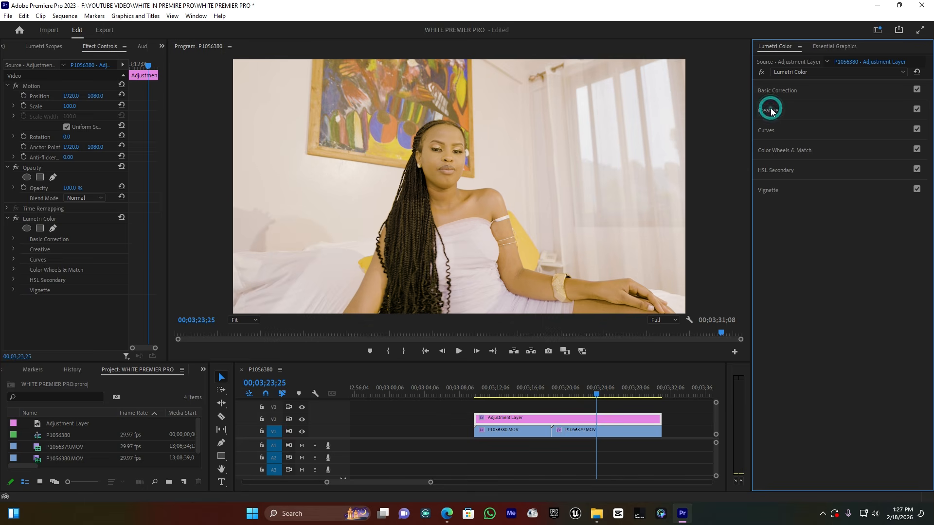
Step: Boost the blues on the Hue vs Sat curve, anchoring it with points at violet and green
left_click(766, 130)
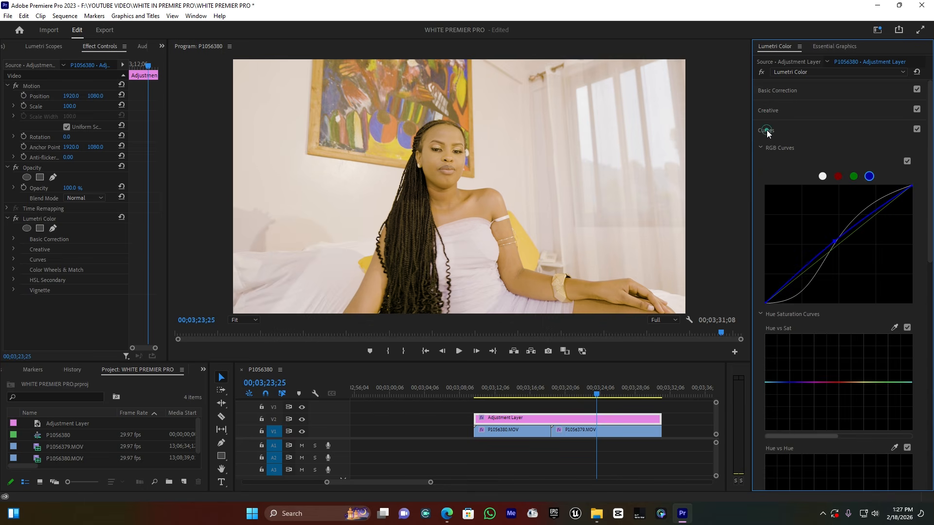
scroll(781, 156, "down", 5)
scroll(786, 147, "up", 1)
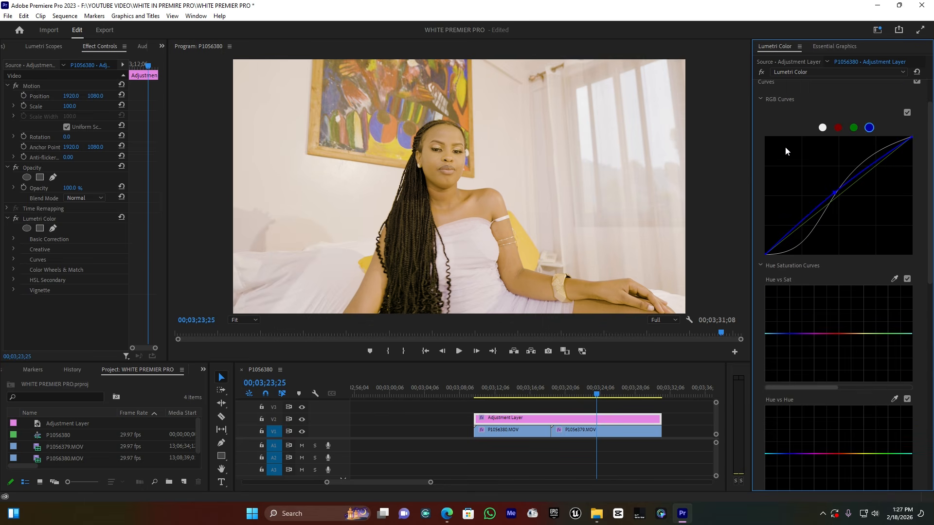
scroll(788, 258, "down", 1)
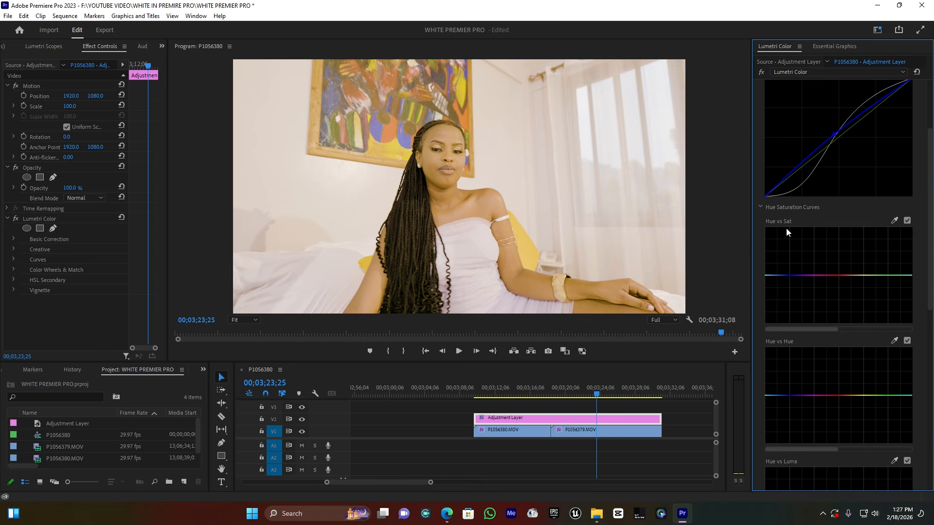
scroll(783, 292, "down", 3)
scroll(785, 234, "up", 1)
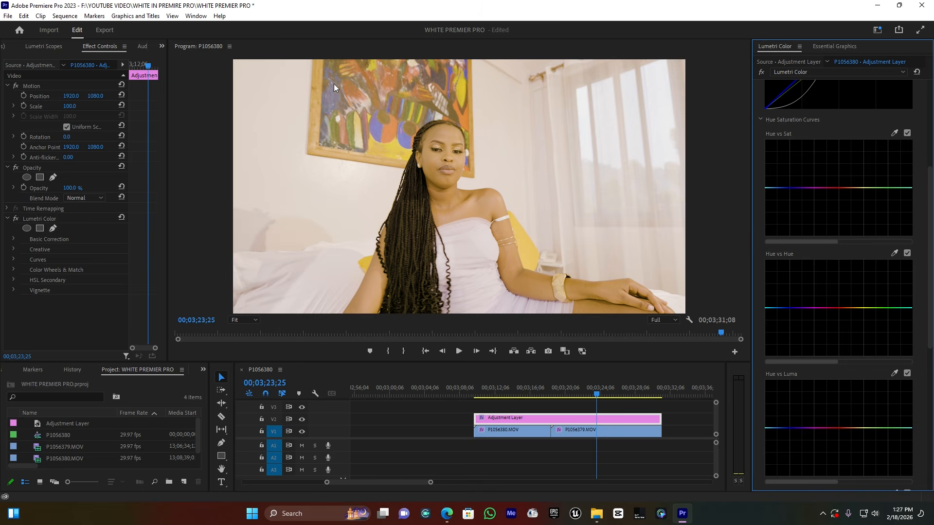
left_click(800, 188)
left_click(900, 188)
left_click_drag(777, 182, 785, 154)
key("Left")
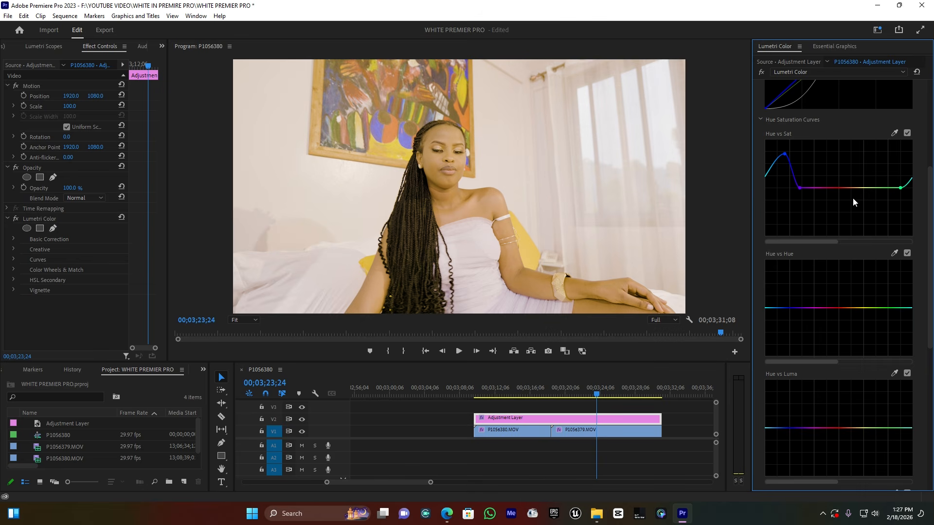
Step: Add points at red and yellow on the Hue vs Hue curve and raise the orange between them very slightly
scroll(797, 257, "down", 3)
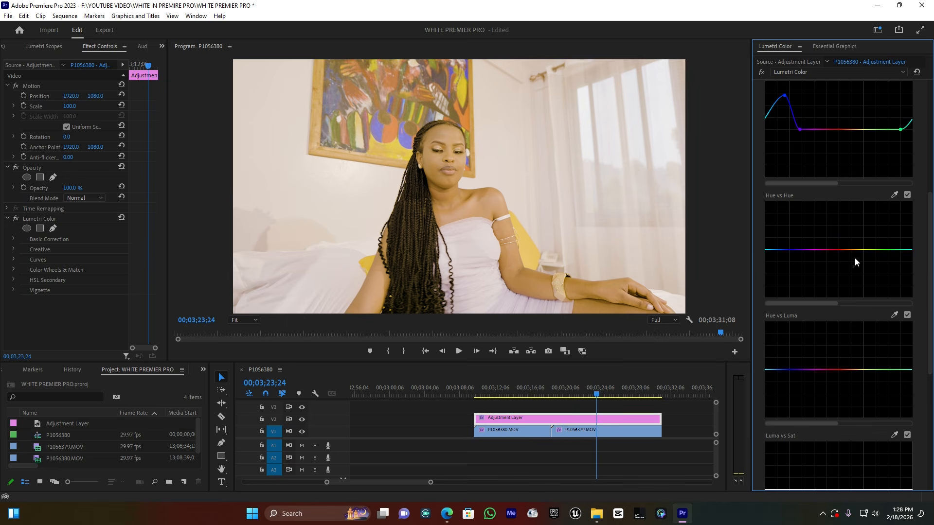
left_click(839, 250)
left_click(864, 250)
left_click_drag(851, 249, 851, 247)
left_click_drag(851, 247, 852, 249)
Step: Compare the image with the Hue vs Hue curve off and on, and advance the playhead to 00;03;23;27
left_click(907, 195)
left_click(908, 195)
key("Right")
key("Right")
key("Right")
scroll(834, 361, "up", 8)
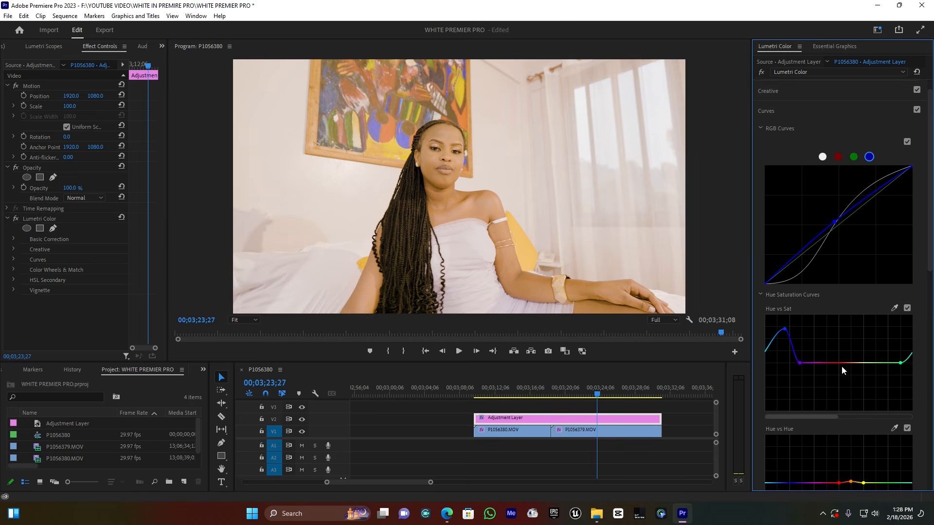
scroll(841, 366, "up", 1)
left_click(776, 128)
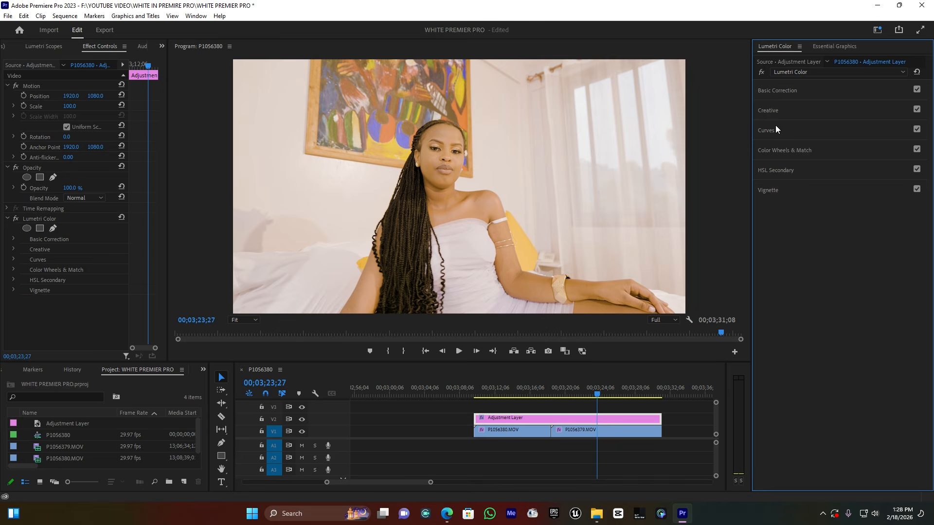
Step: Darken the shadows slightly in Color Wheels & Match and shift the Shadows wheel a little toward yellow-green
left_click(785, 150)
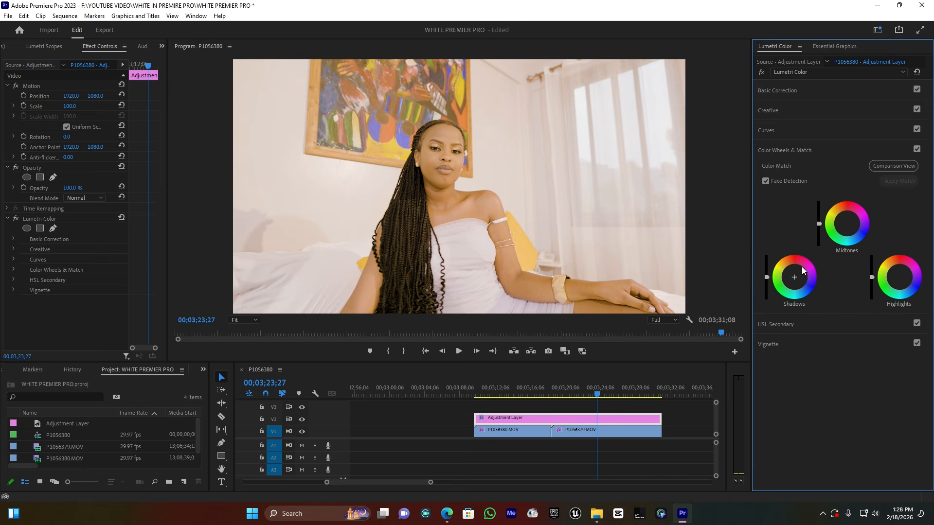
left_click_drag(766, 290, 767, 283)
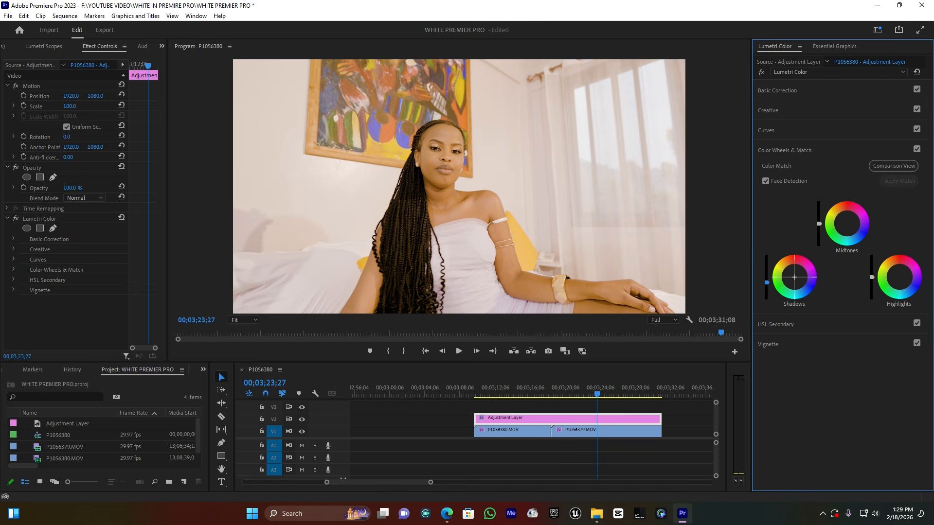
left_click_drag(794, 278, 793, 278)
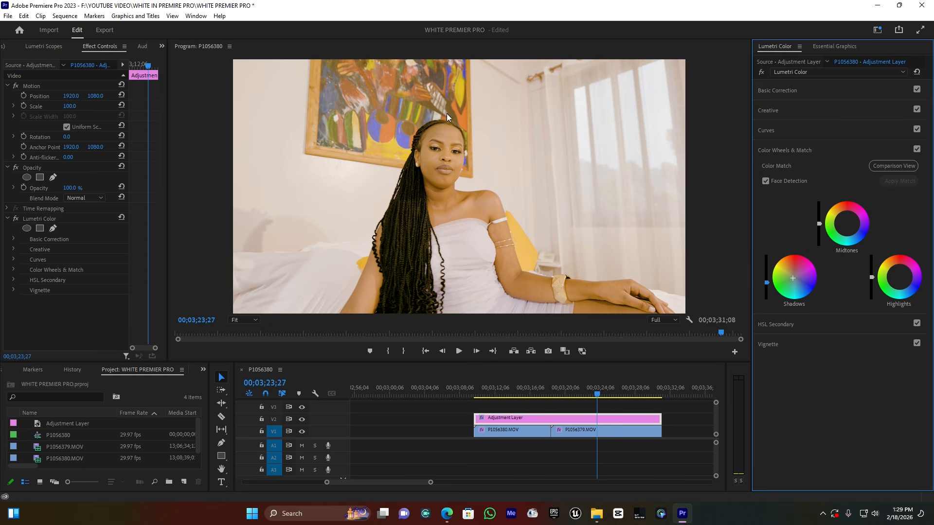
Step: Try a green shift on the Highlights wheel, undo it, and leave the Midtones and Highlights wheels close to neutral
left_click(842, 212)
left_click(895, 286)
left_click_drag(895, 287, 893, 288)
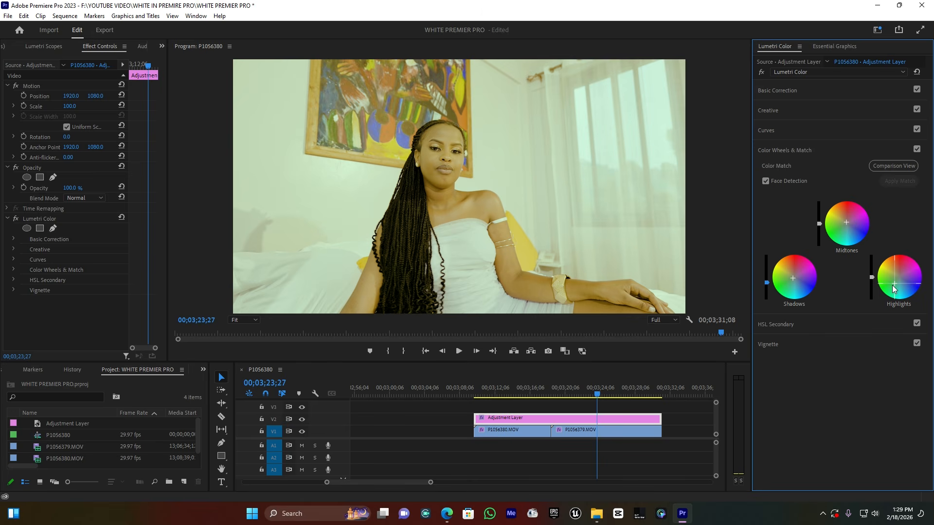
left_click_drag(893, 286, 899, 277)
key("ctrl+z")
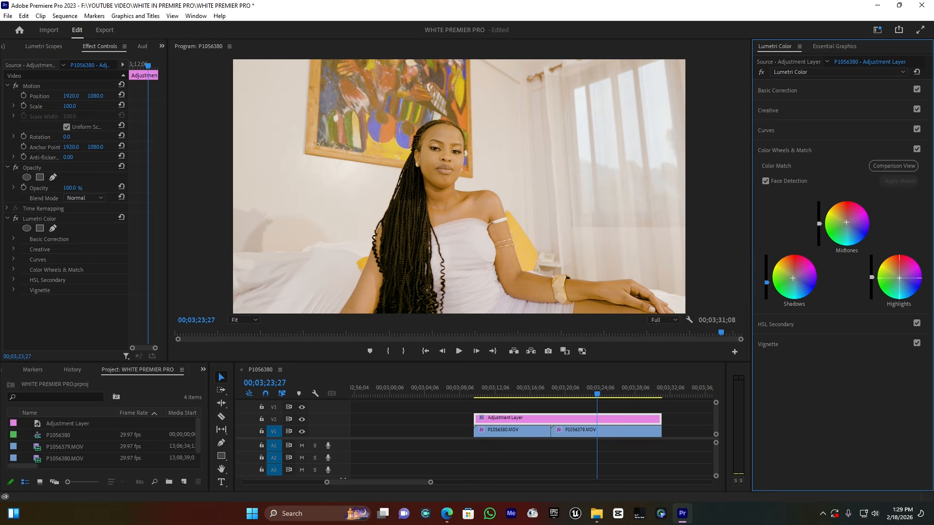
left_click_drag(900, 278, 900, 277)
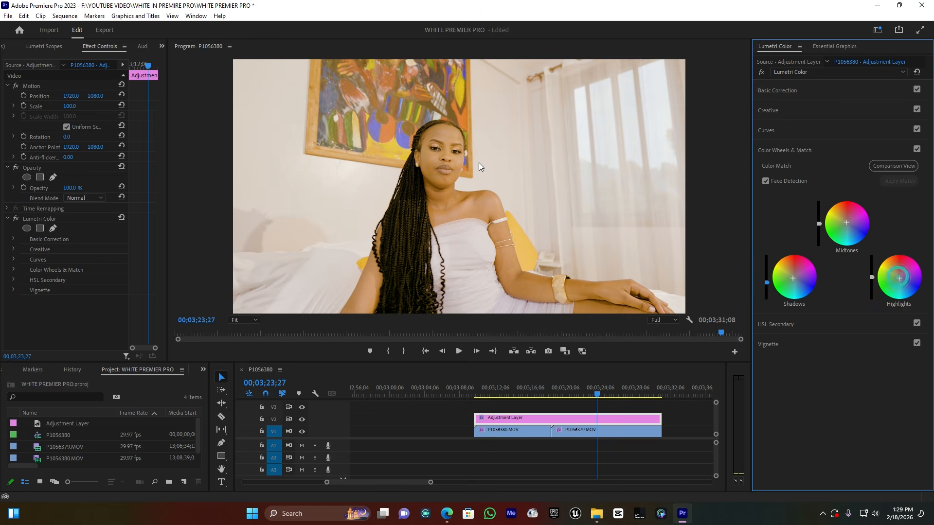
left_click(787, 151)
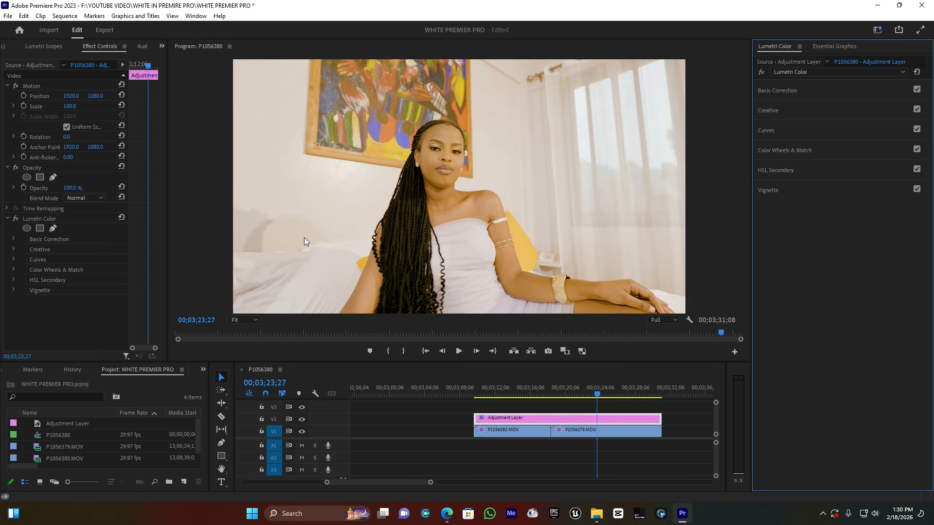
Step: Key the skin tones in HSL Secondary from the red preset, previewing the mask, widening hue toward orange and raising the lower saturation and luma limits
left_click(784, 170)
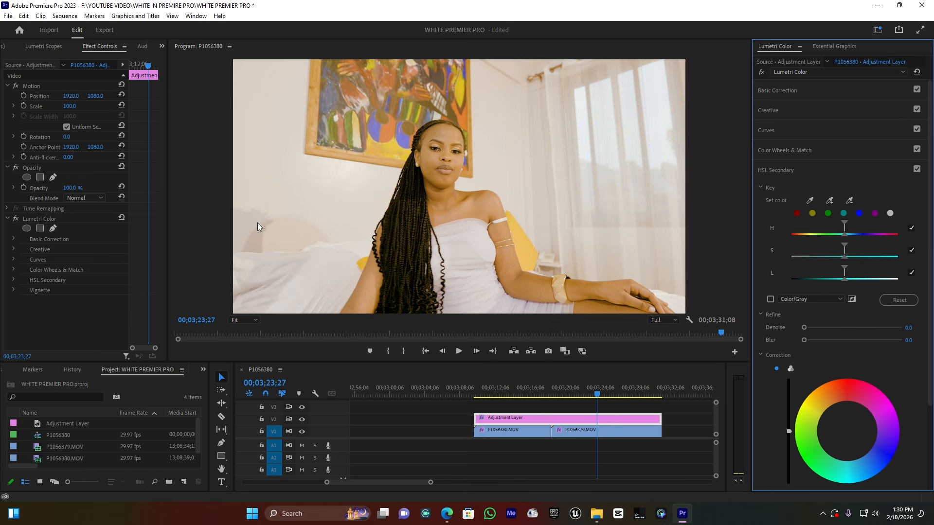
left_click(797, 213)
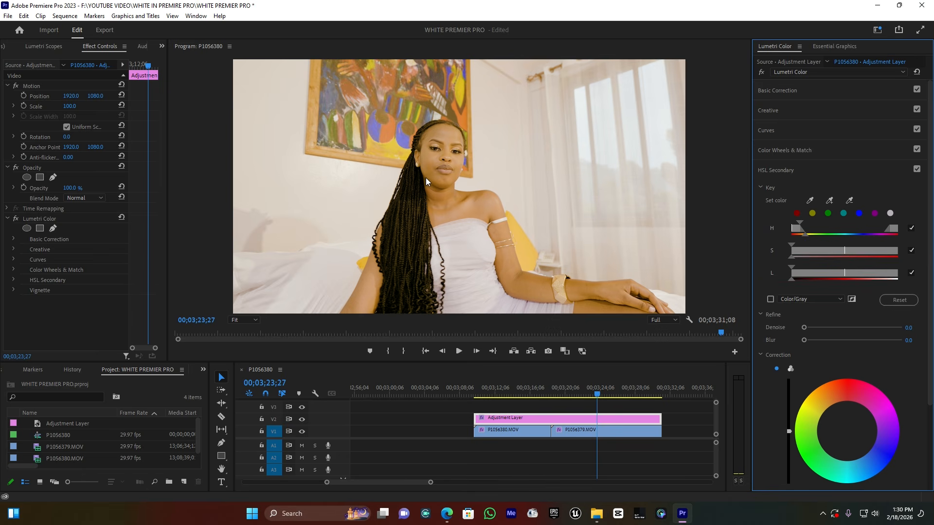
left_click(770, 299)
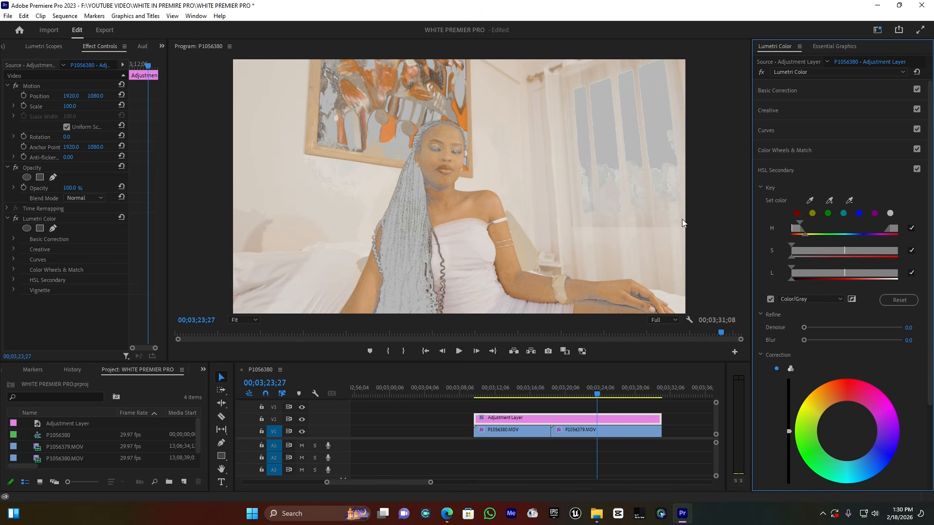
left_click_drag(791, 233, 798, 232)
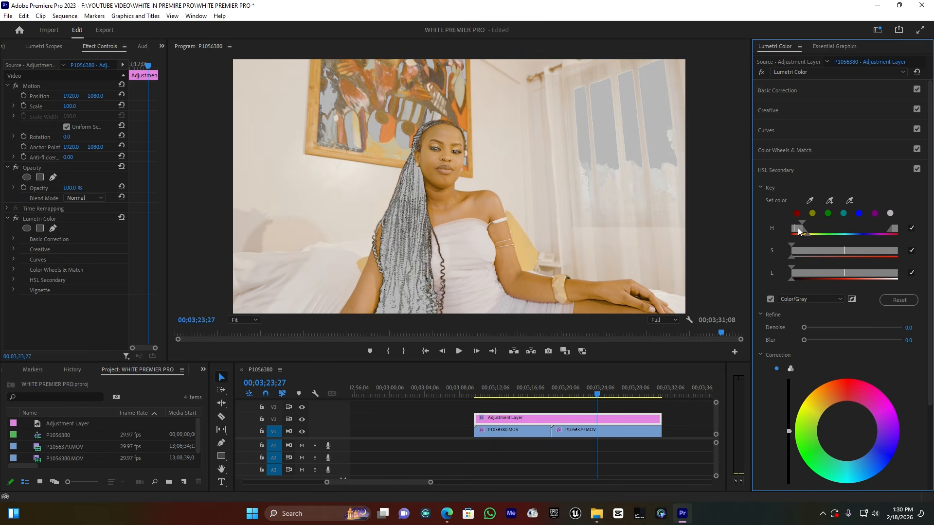
left_click_drag(802, 248, 833, 250)
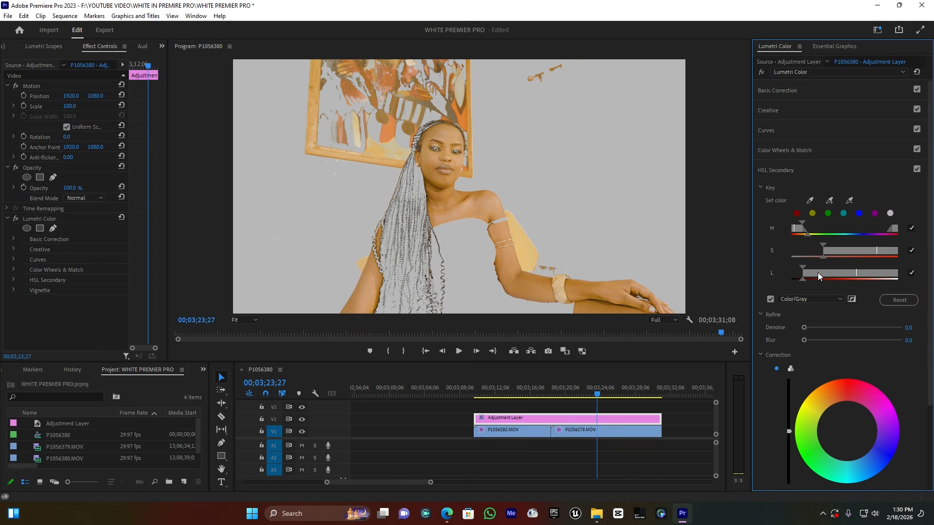
left_click_drag(818, 273, 825, 273)
left_click_drag(825, 273, 832, 276)
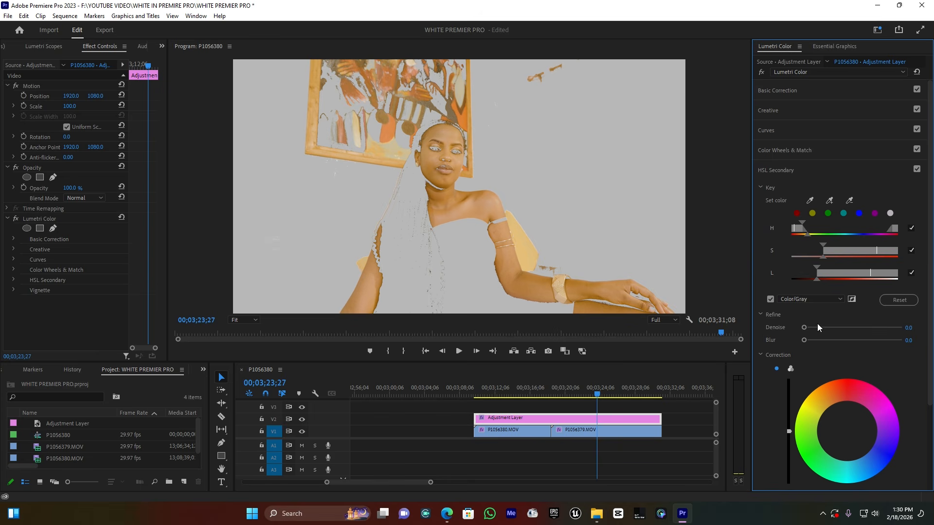
Step: Refine the skin key with Denoise 23.3 and Blur 10.1, checking the mask edges at 100% before returning to Fit
left_click(246, 320)
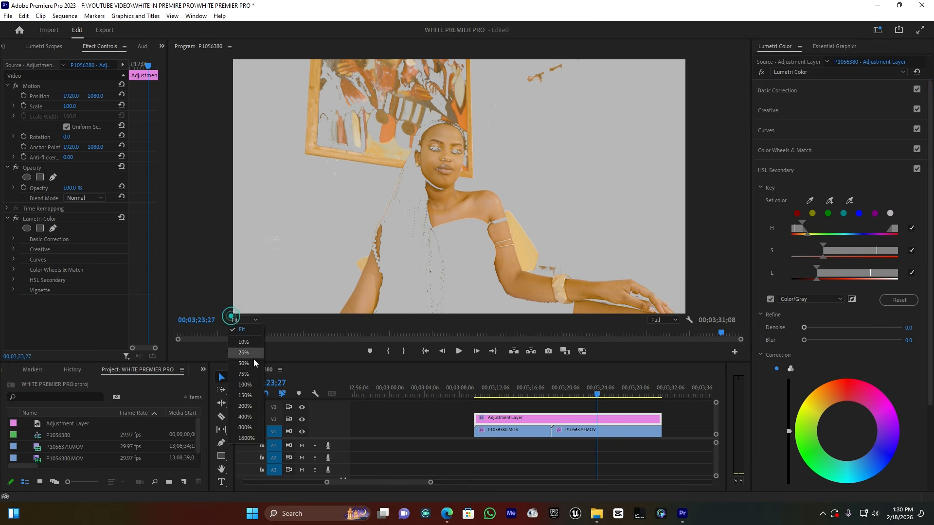
left_click(252, 386)
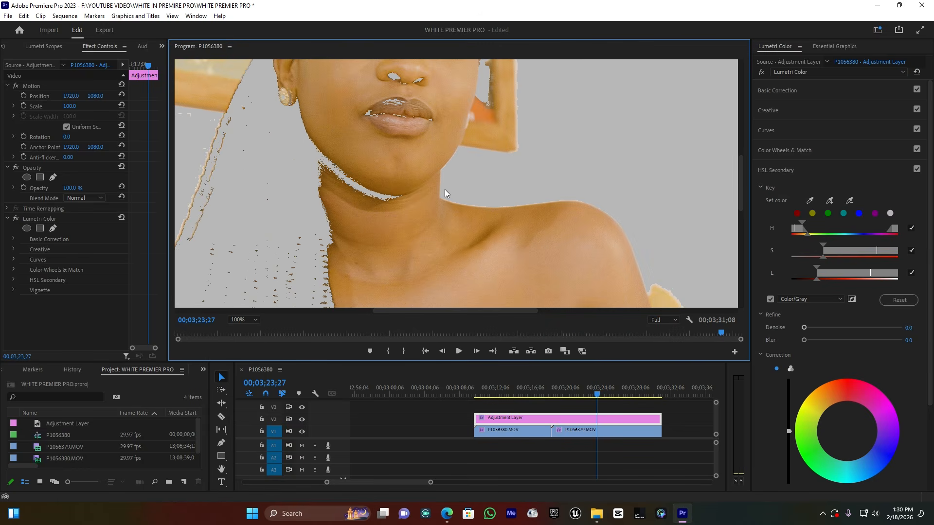
left_click_drag(822, 328, 837, 340)
left_click(426, 175)
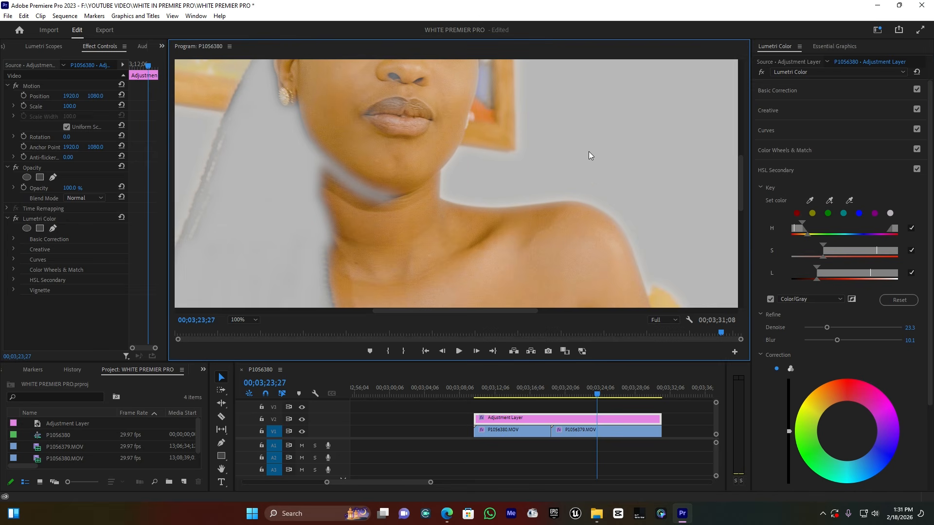
left_click(250, 319)
left_click(248, 331)
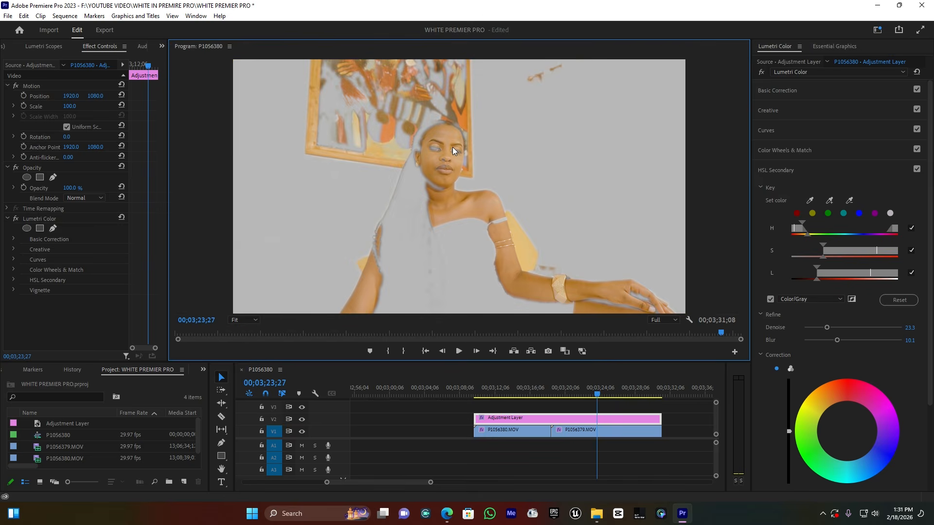
Step: Invert the HSL Secondary key mask, hide its preview, and shift the correction wheel toward blue
left_click(852, 300)
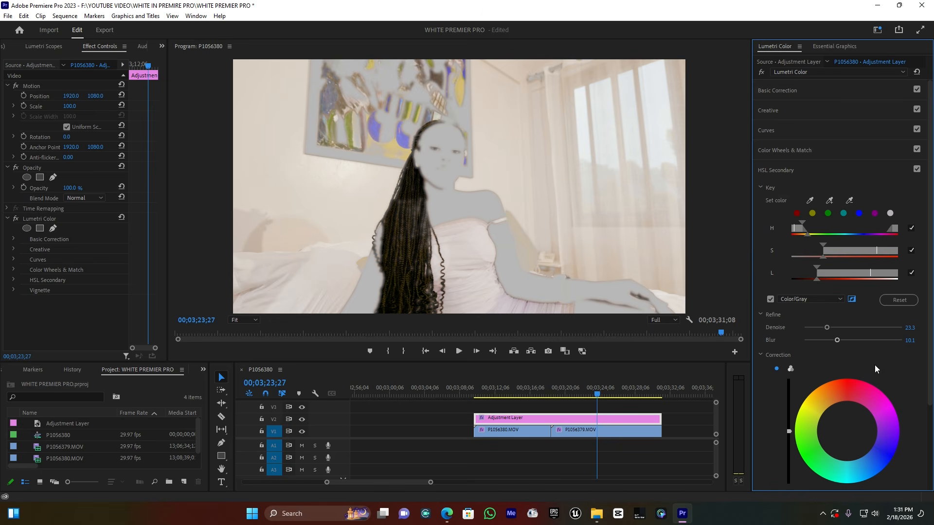
left_click(770, 299)
left_click(770, 299)
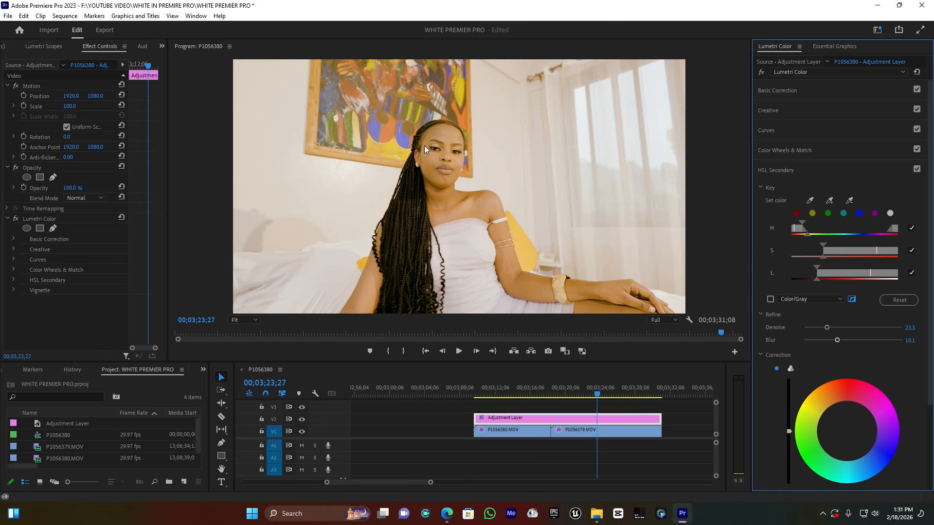
scroll(894, 372, "down", 5)
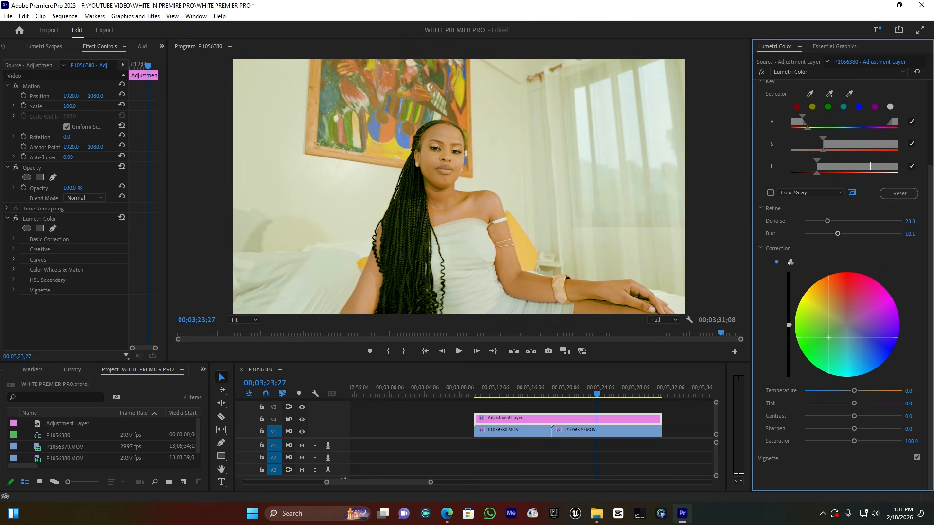
left_click_drag(829, 338, 866, 356)
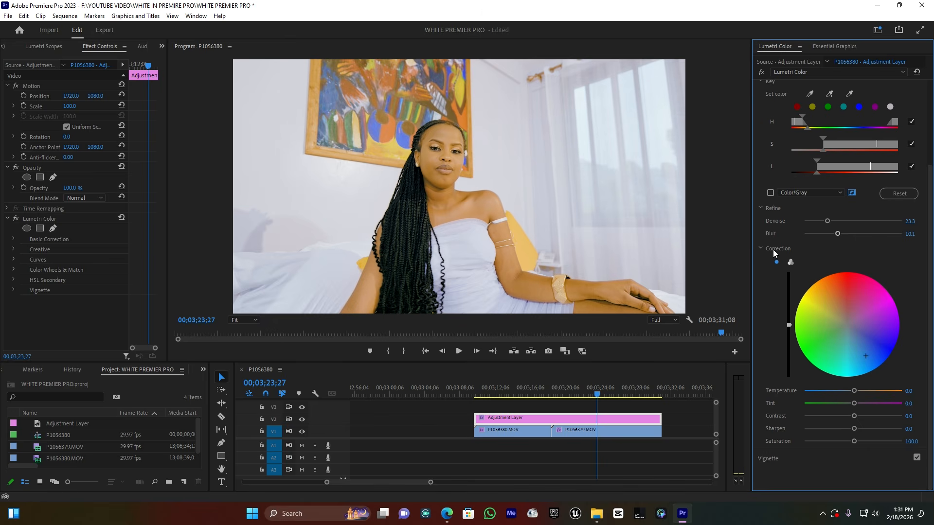
Step: Set the HSL Secondary correction to Temperature -13.9, Tint -10.9 and Saturation 141.6, and check the grade on frames of both clips
left_click_drag(854, 391, 848, 404)
left_click_drag(847, 391, 846, 393)
left_click_drag(872, 442, 873, 442)
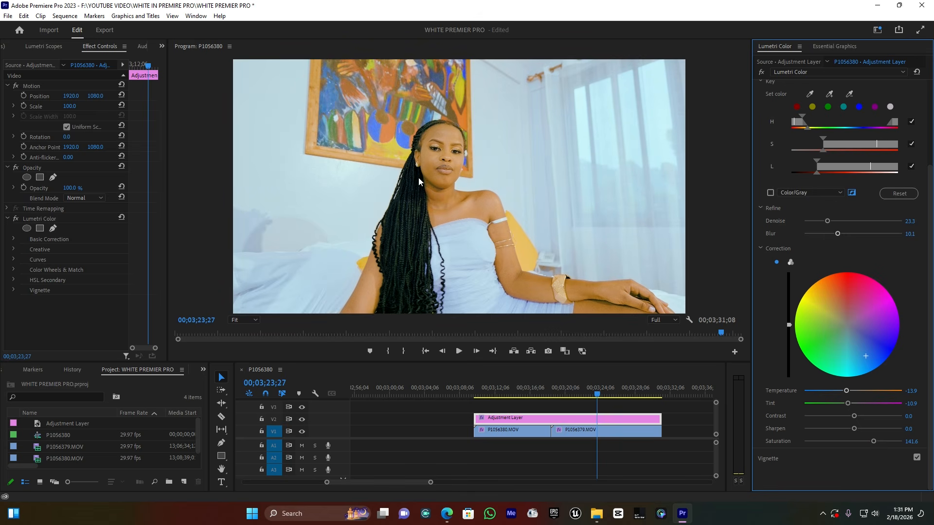
left_click(515, 392)
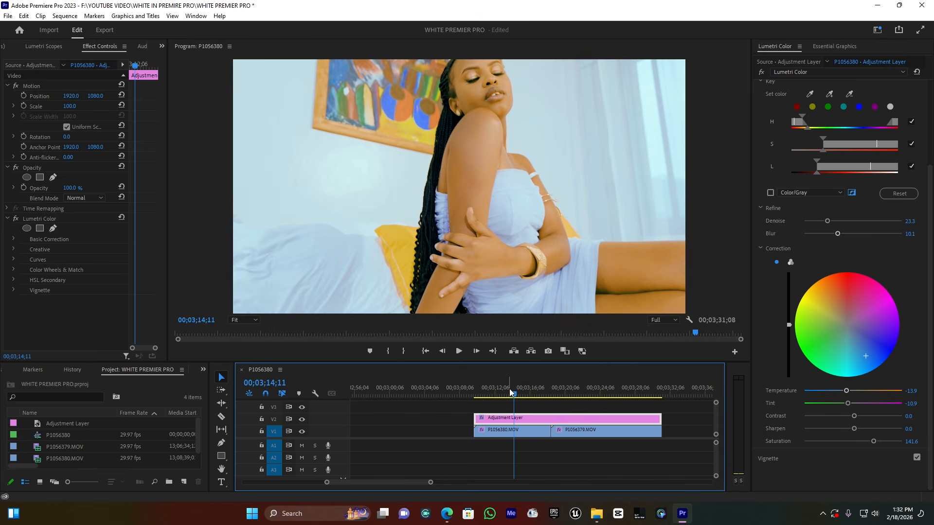
left_click(506, 390)
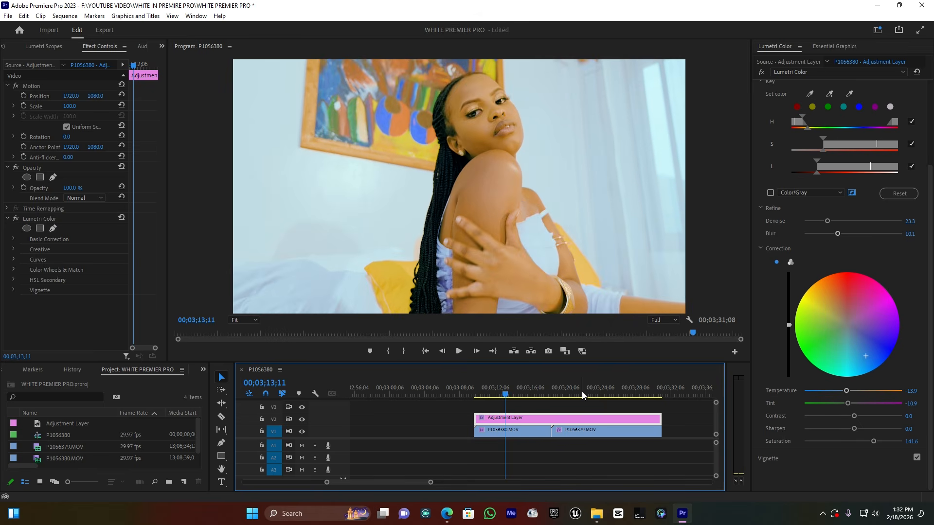
left_click(582, 392)
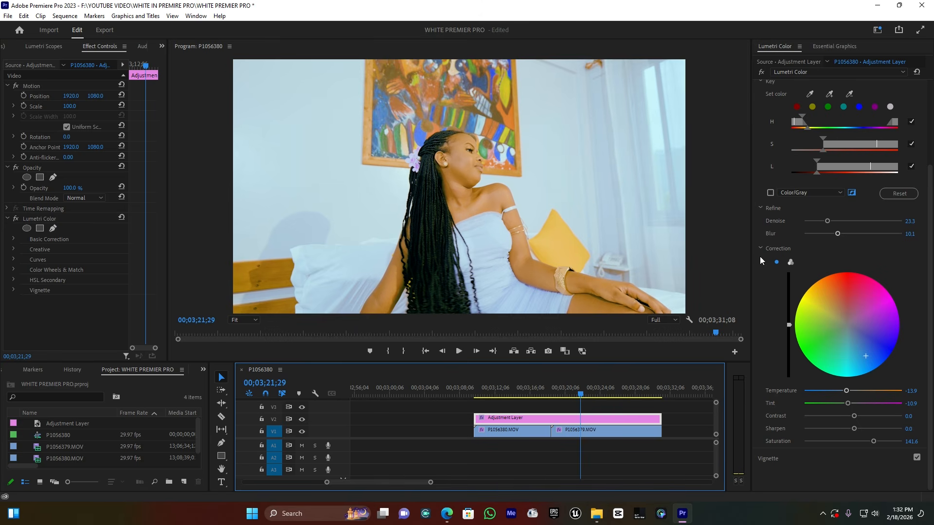
Step: Set the Vignette Amount to -1.5 and check the result on other frames, stopping at 00;03;25;04
scroll(760, 256, "up", 4)
left_click(775, 167)
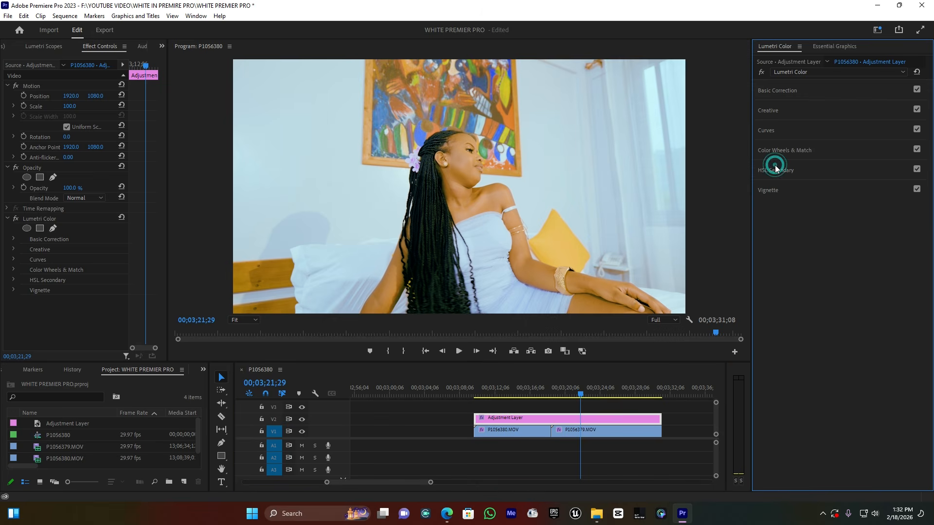
left_click(774, 191)
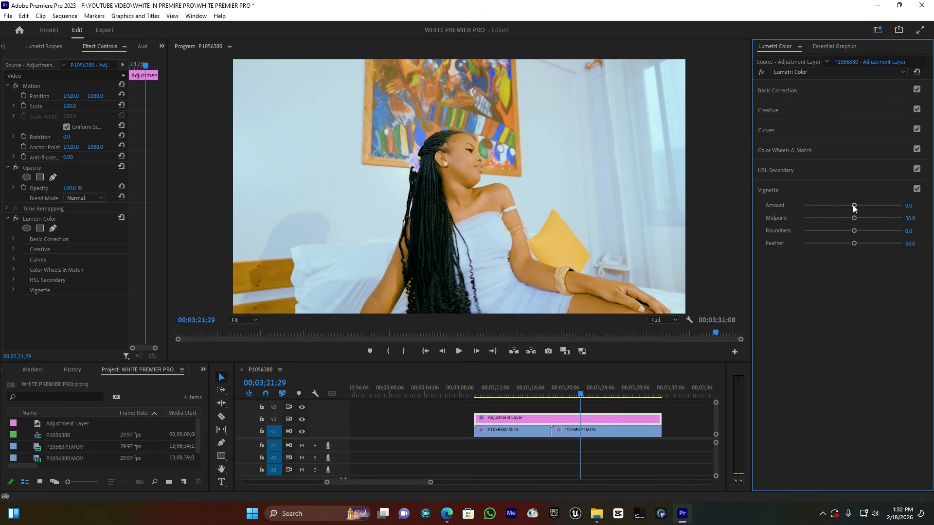
left_click_drag(853, 205, 839, 206)
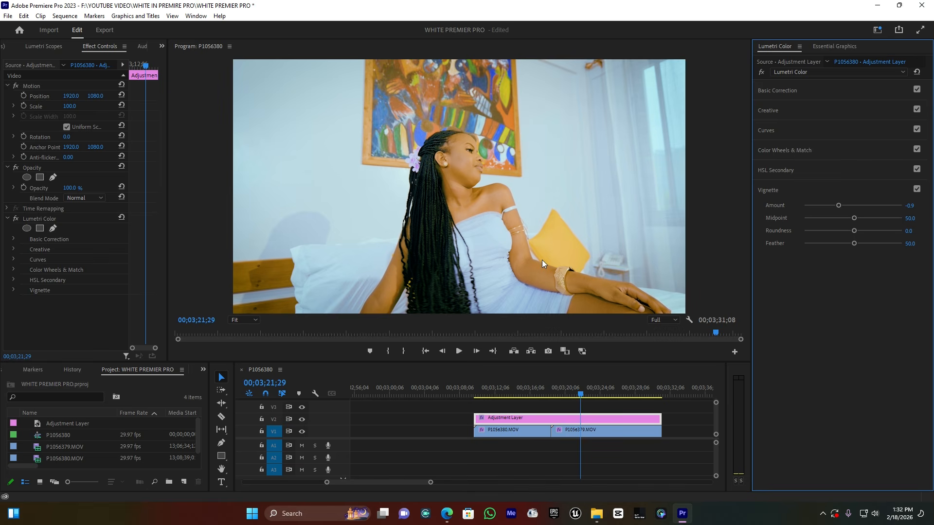
key("Left")
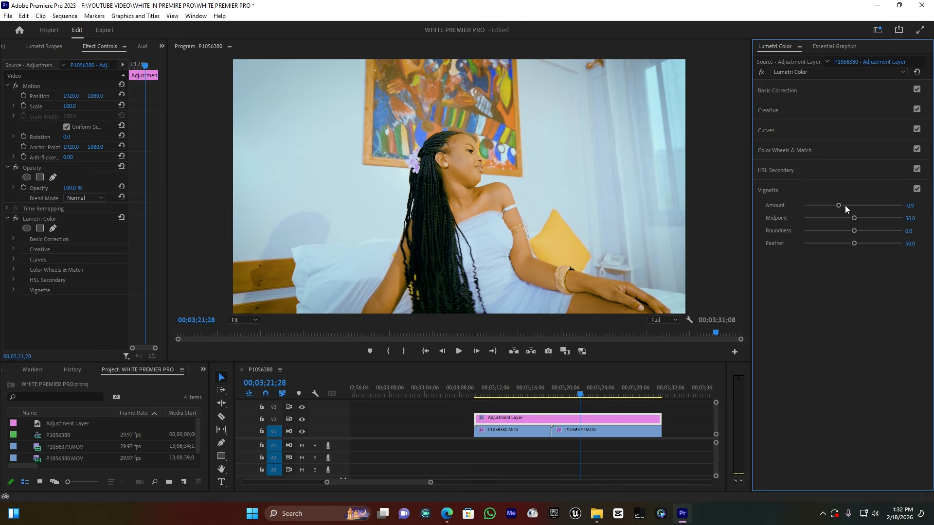
mouse_move(824, 204)
left_mouse_down()
mouse_move(810, 205)
mouse_move(858, 204)
mouse_move(814, 204)
mouse_move(829, 205)
left_mouse_up()
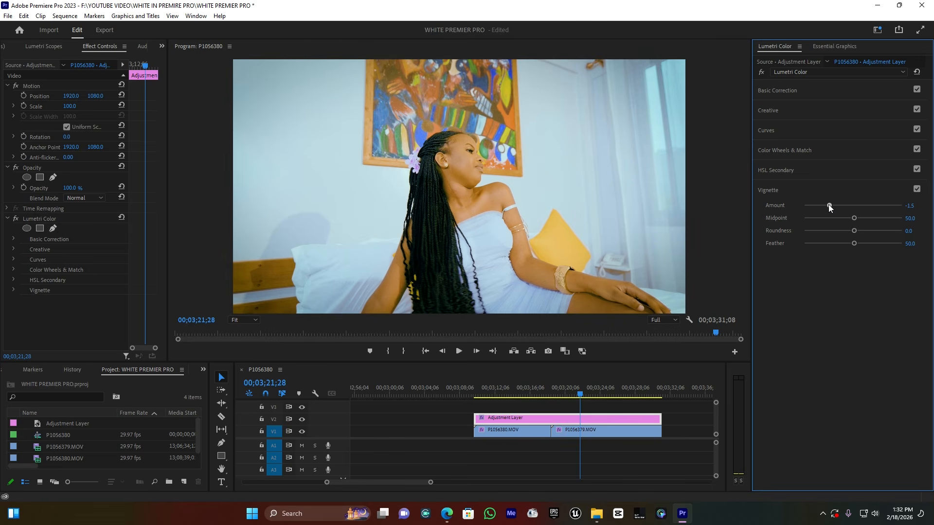
left_click(540, 389)
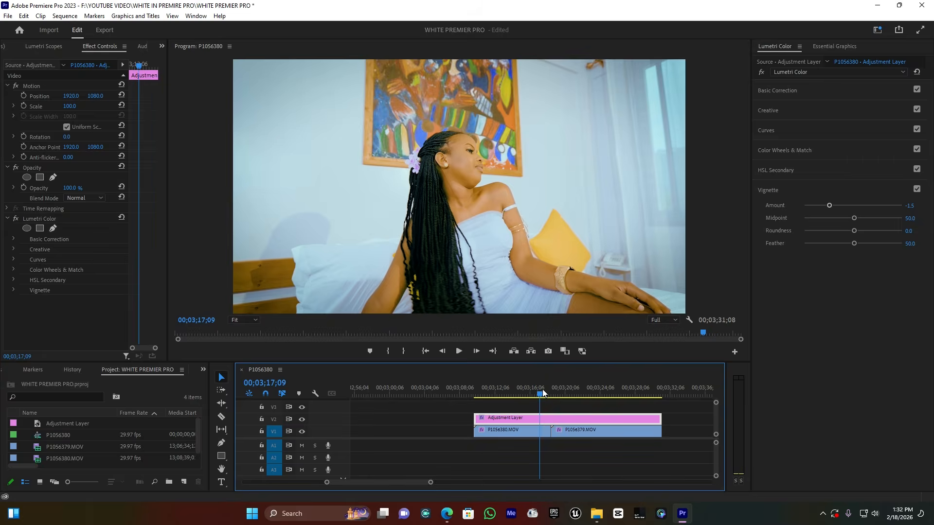
left_click(591, 389)
left_click(608, 389)
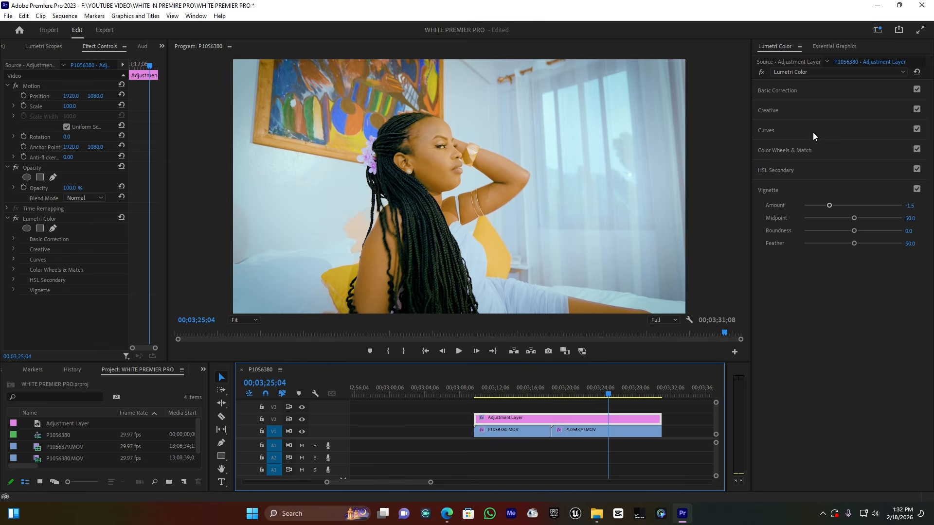
Step: Add points at orange and yellow-green on the Hue vs Sat curve, sampling the woman's skin for reference
left_click(778, 130)
scroll(872, 311, "down", 5)
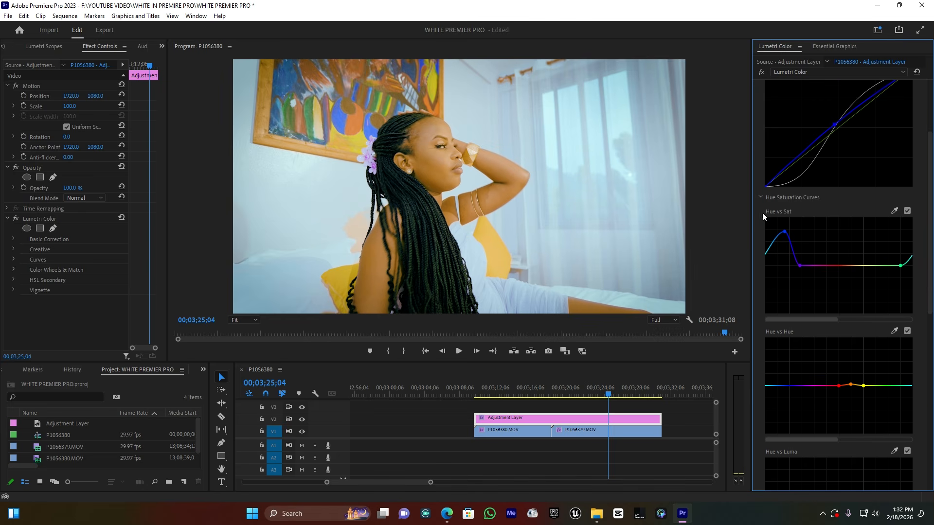
left_click(894, 211)
left_click(436, 161)
left_click(851, 266)
left_click(878, 266)
Step: Try lowering the yellows and boosting the yellow-greens on the Hue vs Sat curve, restoring the baseline after each attempt
left_click_drag(863, 266, 869, 306)
left_click(867, 300, "ctrl")
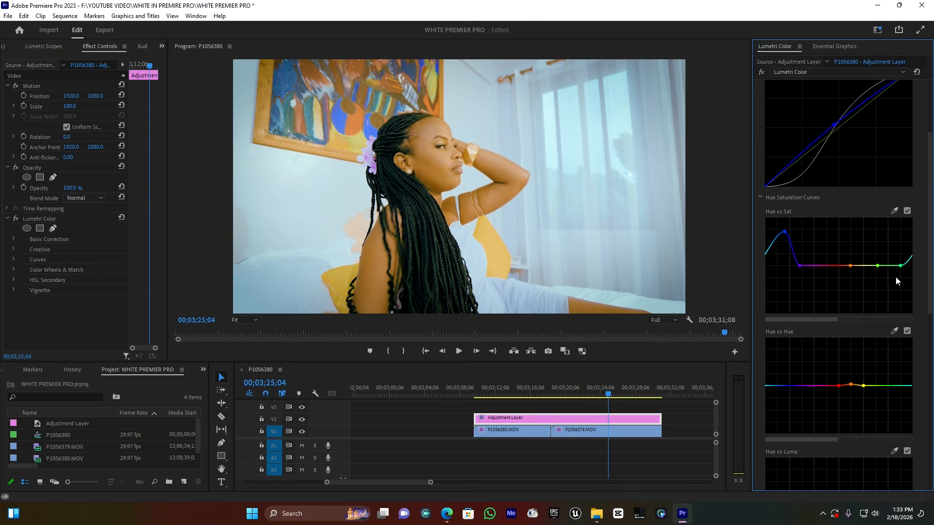
left_click_drag(878, 266, 880, 234)
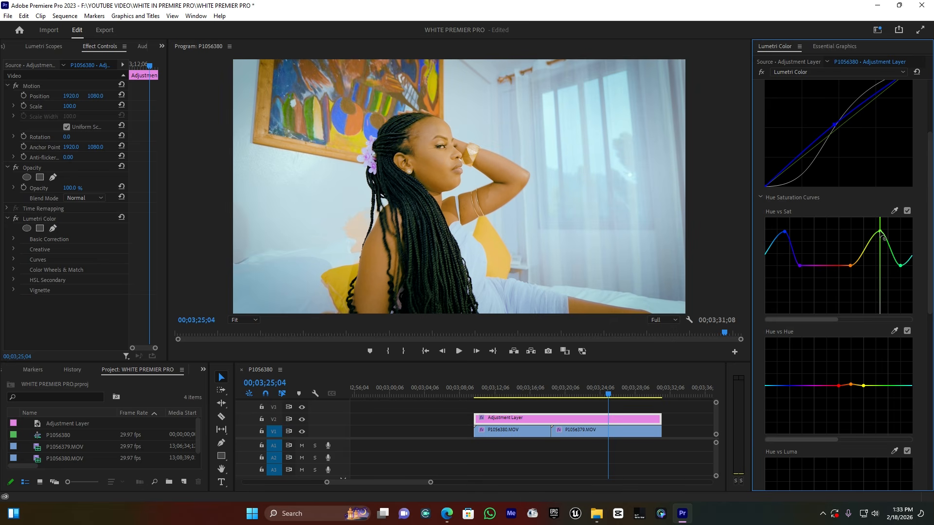
left_click_drag(883, 237, 852, 264)
Step: Add a red anchor on the Hue vs Sat curve, lower the orange point slightly, and check the grade on frames of both clips
left_click(838, 265)
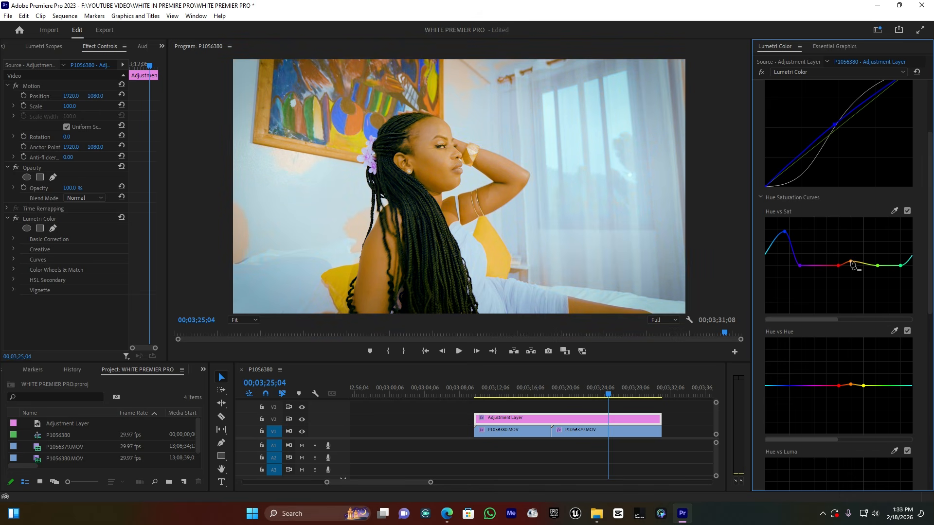
left_click_drag(852, 264, 852, 270)
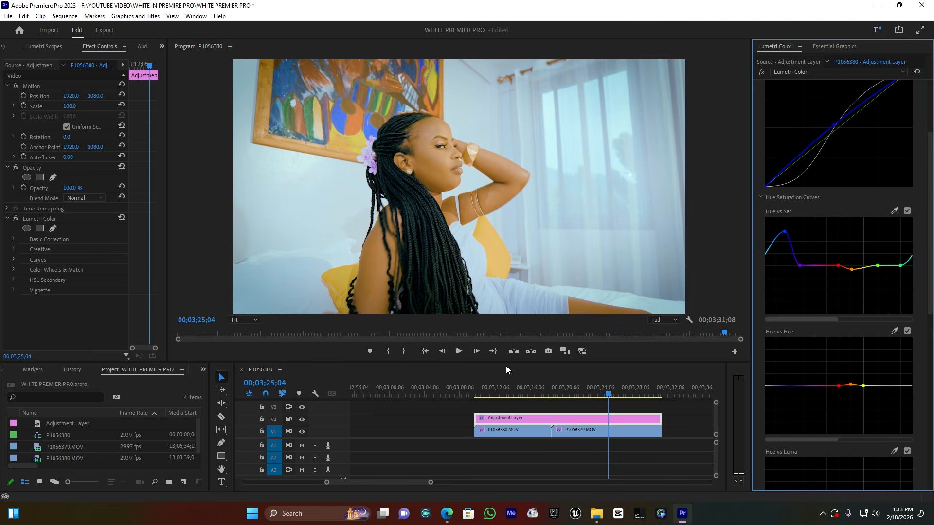
left_click(535, 394)
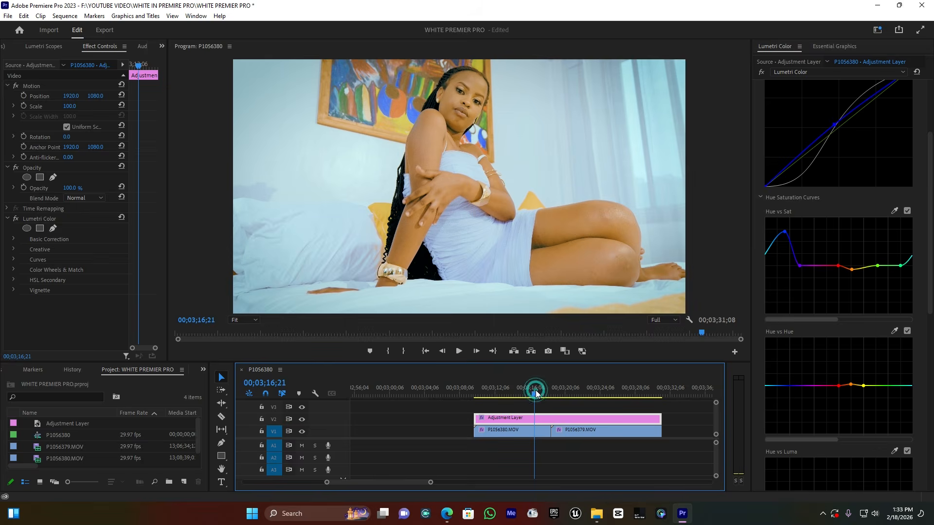
left_click(520, 393)
left_click(592, 395)
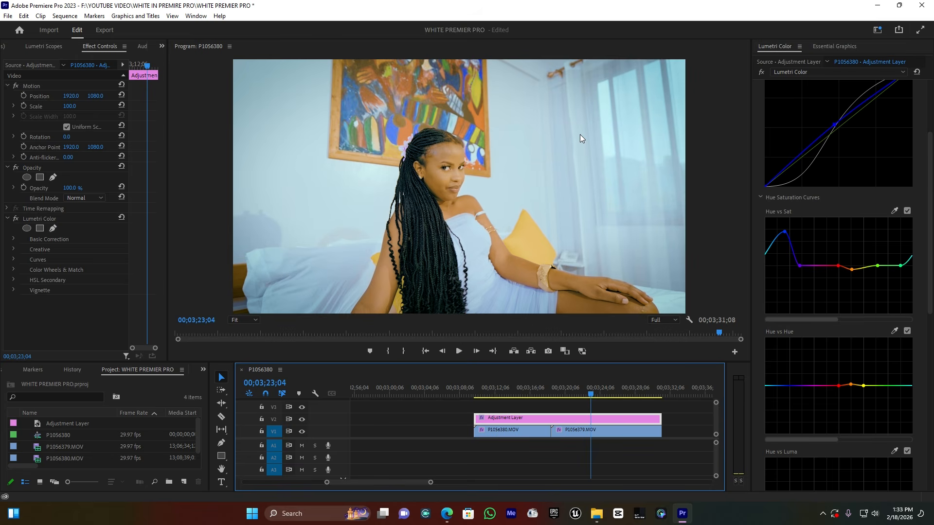